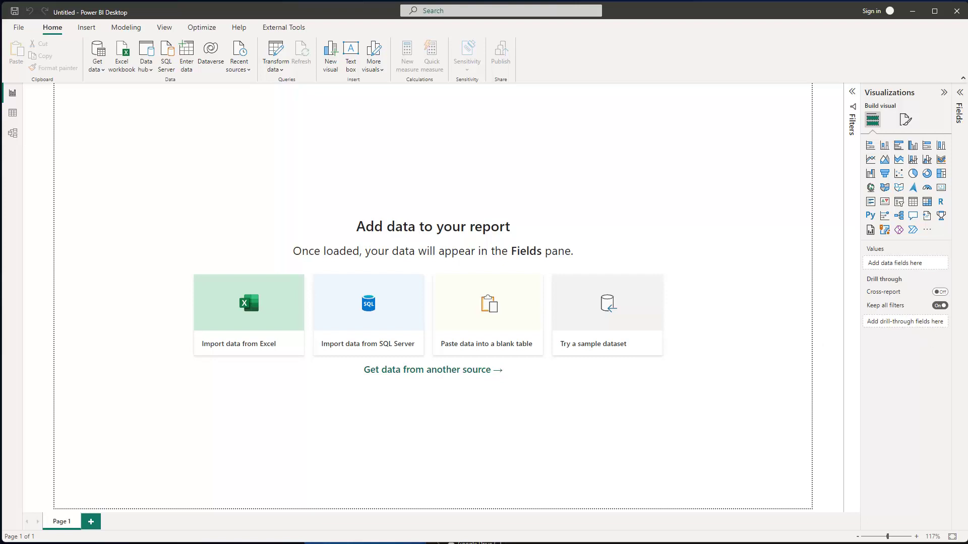
- Bring up the levelup folder holding PBI_training.xlsx and PBI_training_1sheet.xlsx
key(alt+Tab)
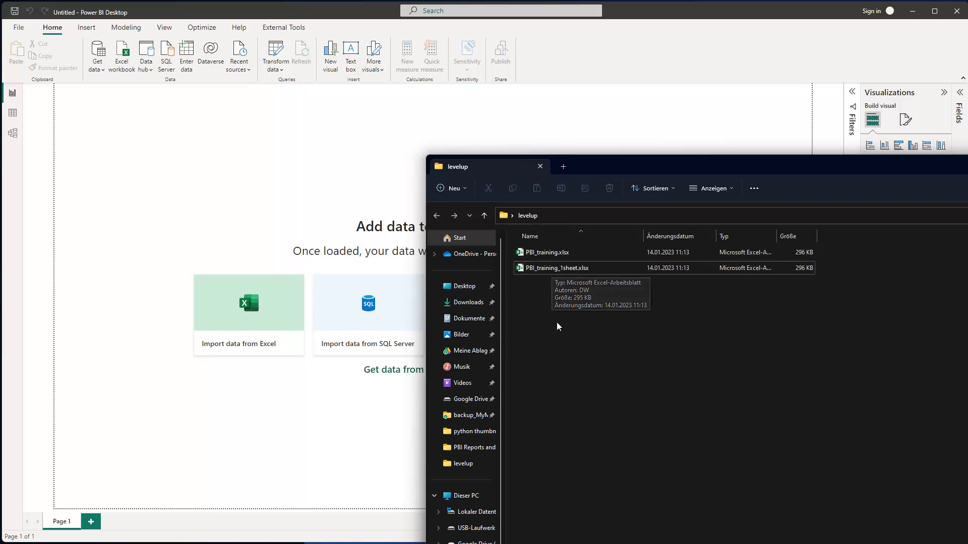
- Open PBI_training_1sheet.xlsx in Excel, review its Orders table, then close the workbook
double_click(542, 272)
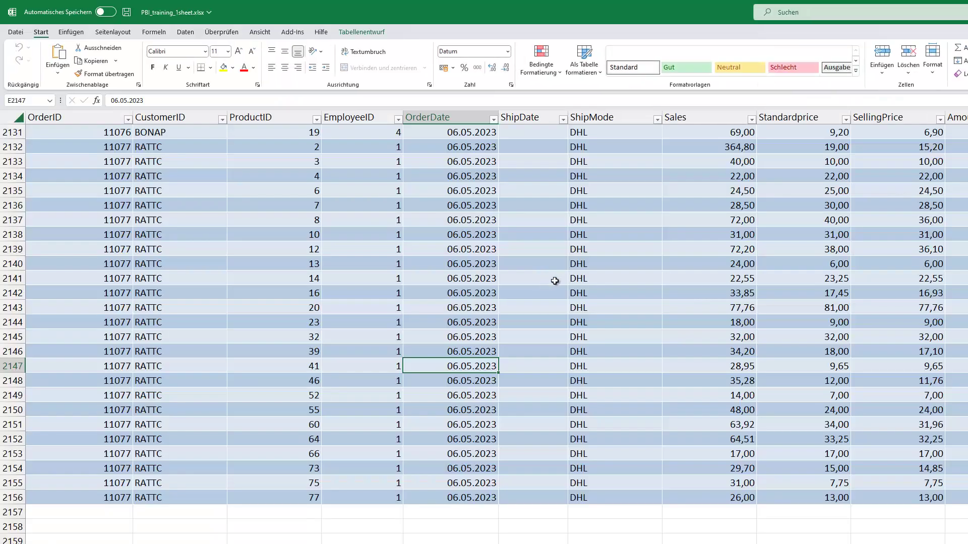
double_click(513, 10)
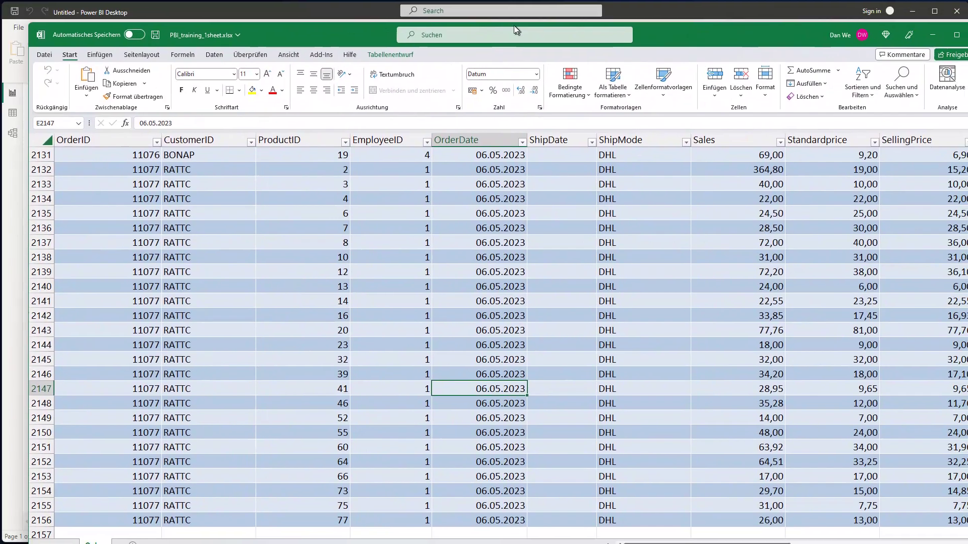
drag(513, 25, 500, 13)
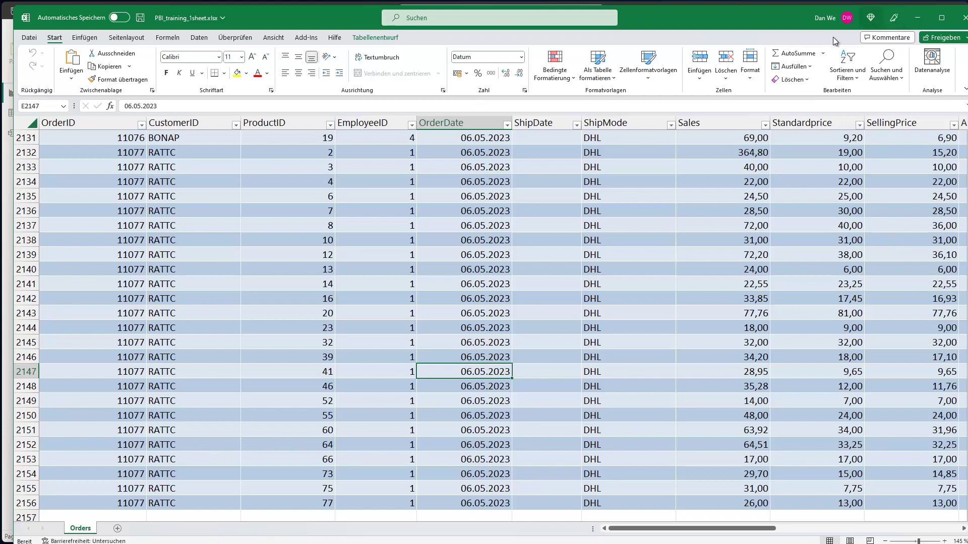
click(963, 20)
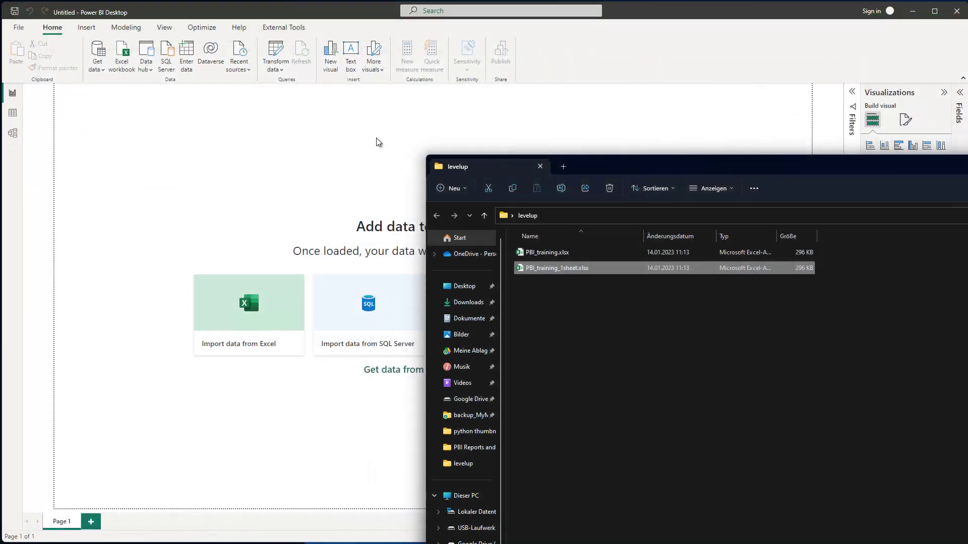
- Import the Orders sheet from PBI_training_1sheet.xlsx through the Excel workbook connector
click(376, 137)
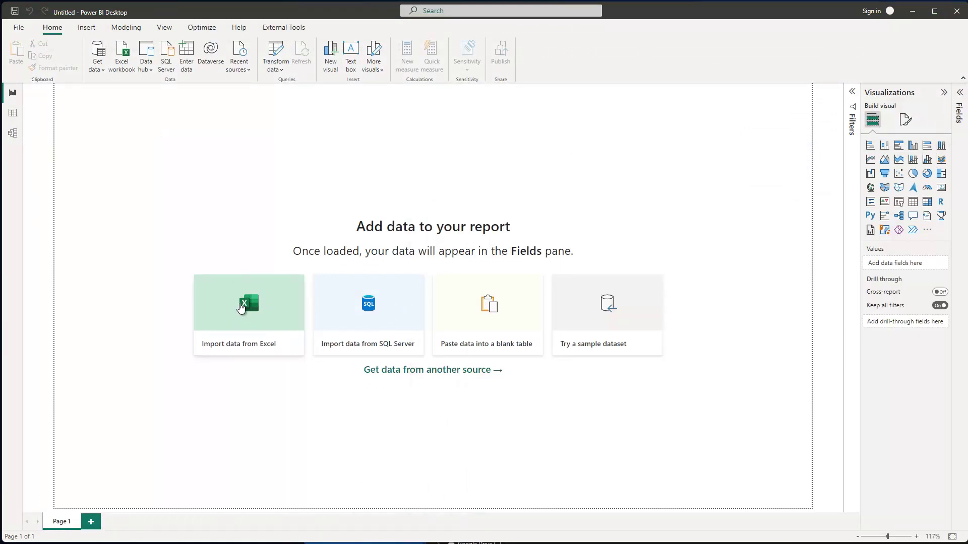
click(123, 57)
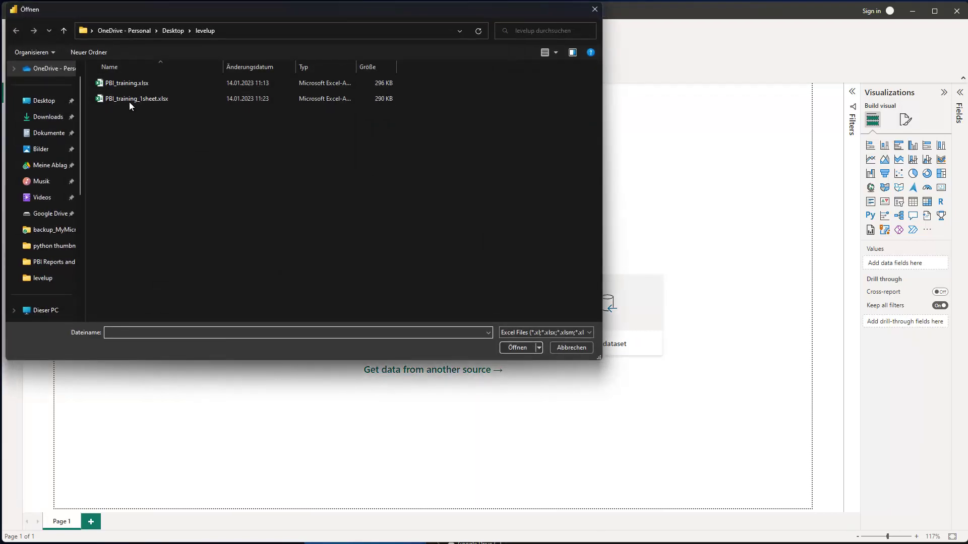
click(129, 98)
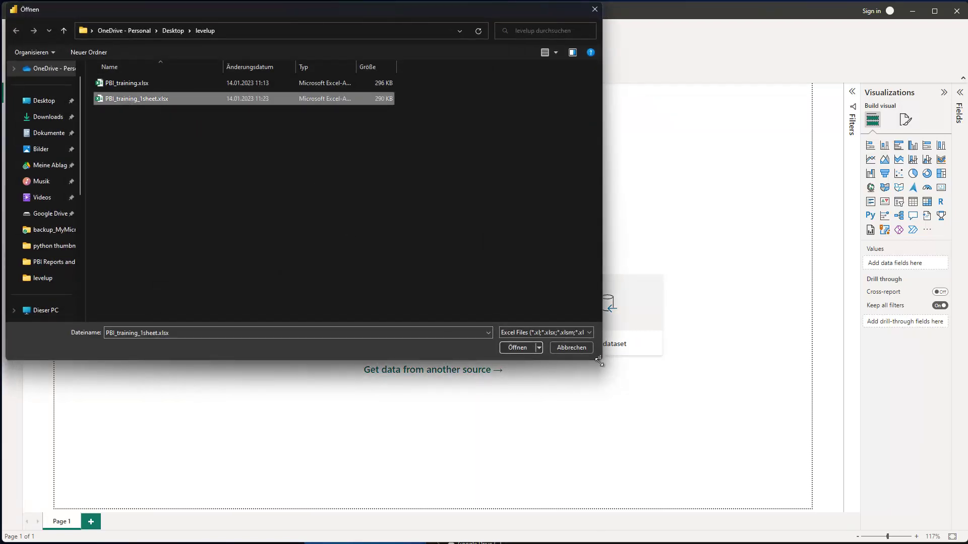
click(518, 346)
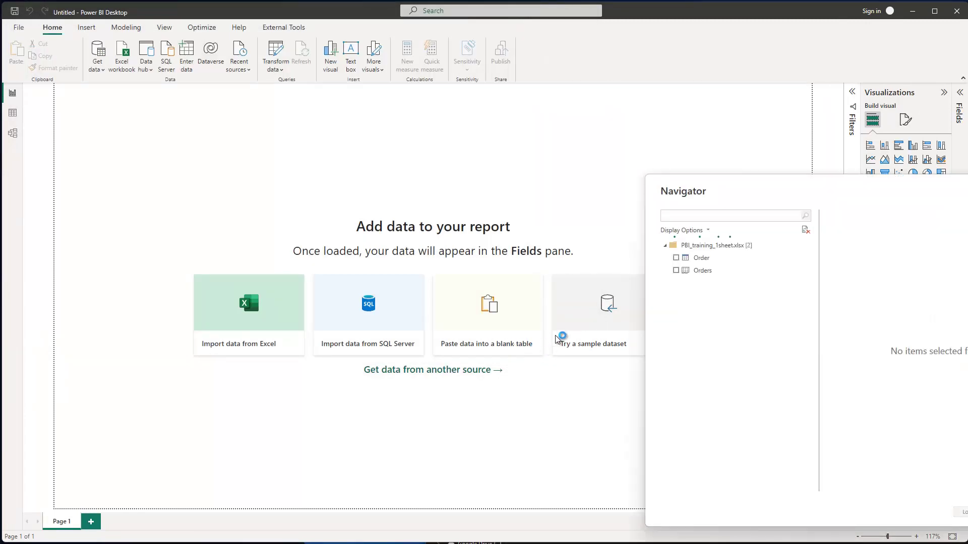
drag(760, 174, 557, 160)
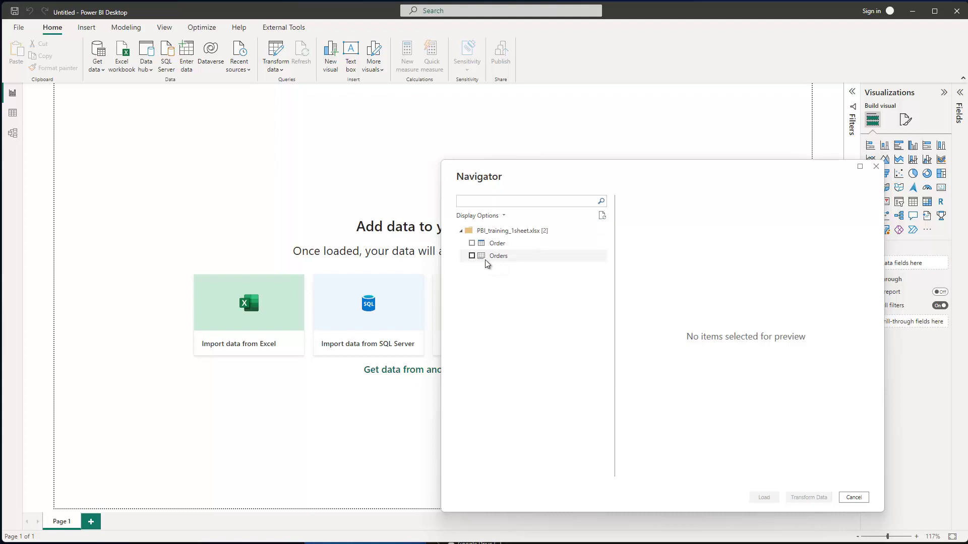
click(472, 256)
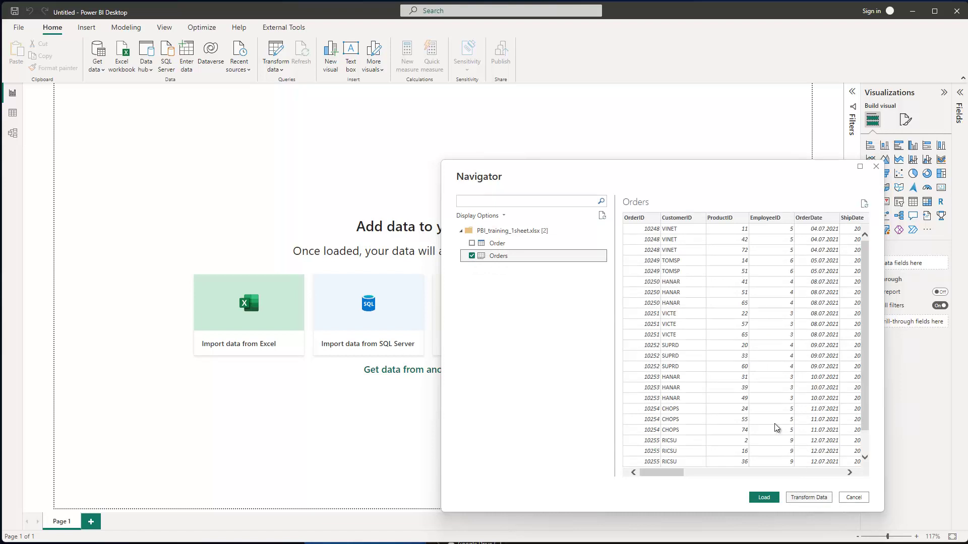
click(765, 497)
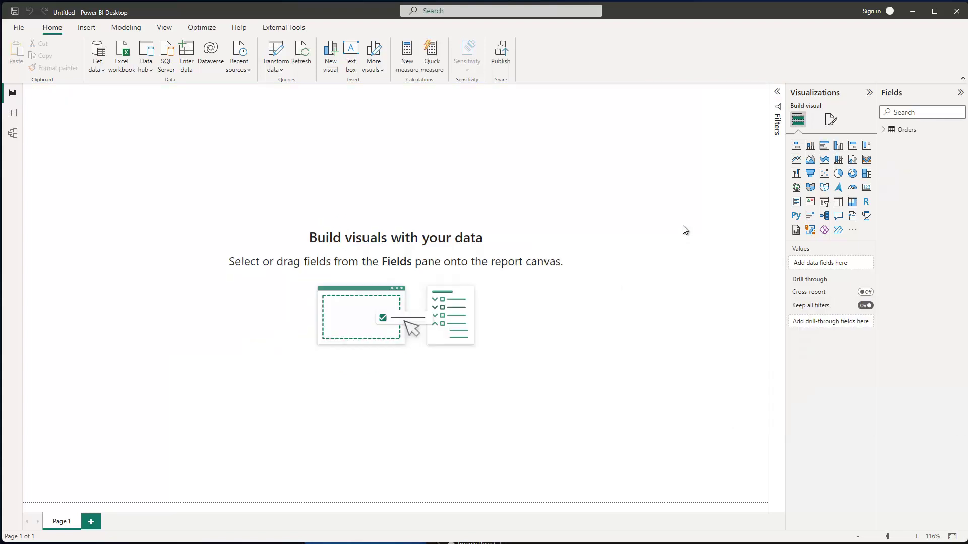
- Build a clustered column chart of Sum of Sales by Category from the Orders fields
click(883, 131)
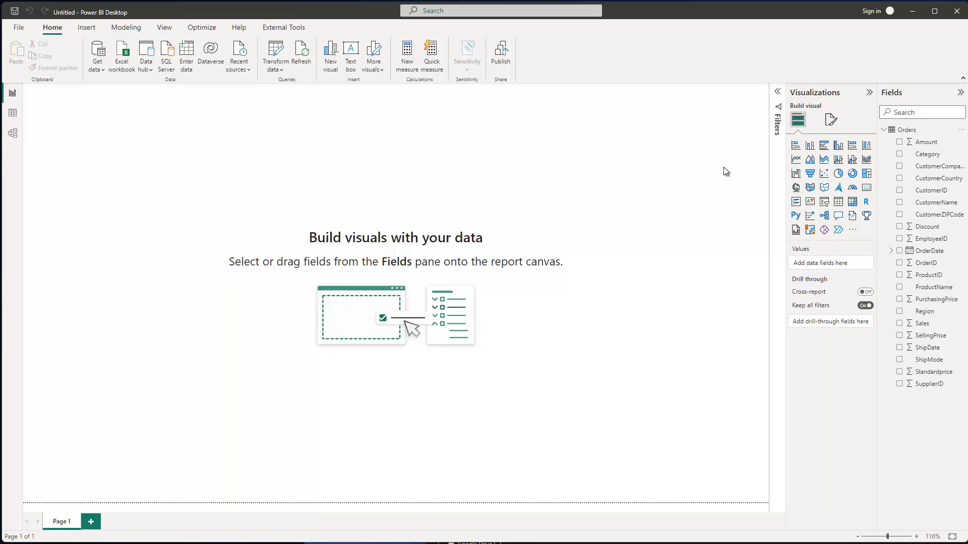
click(899, 154)
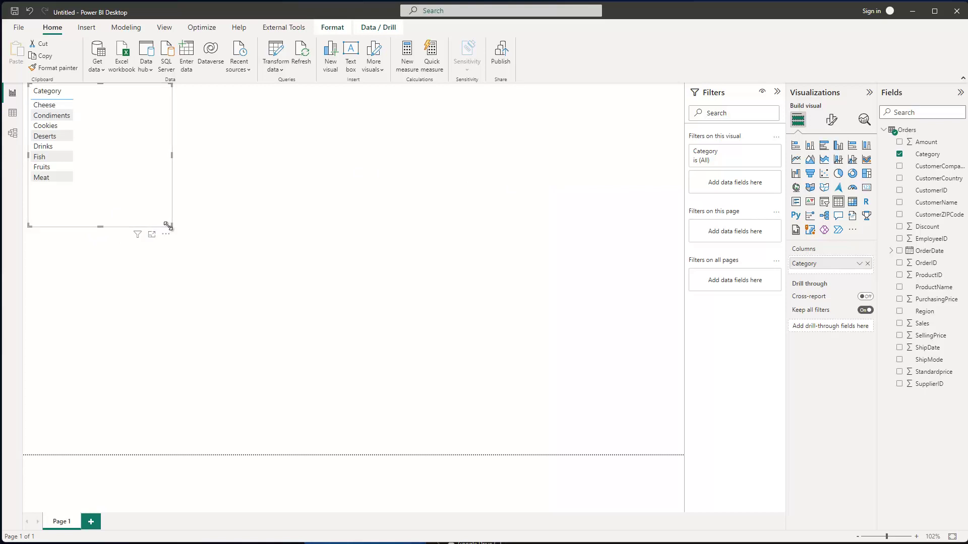
drag(173, 228, 252, 273)
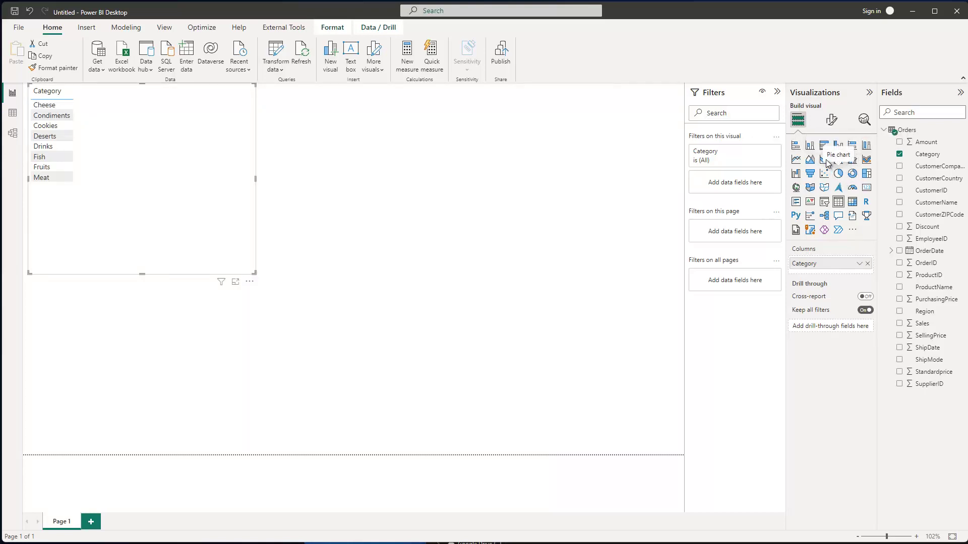
click(838, 145)
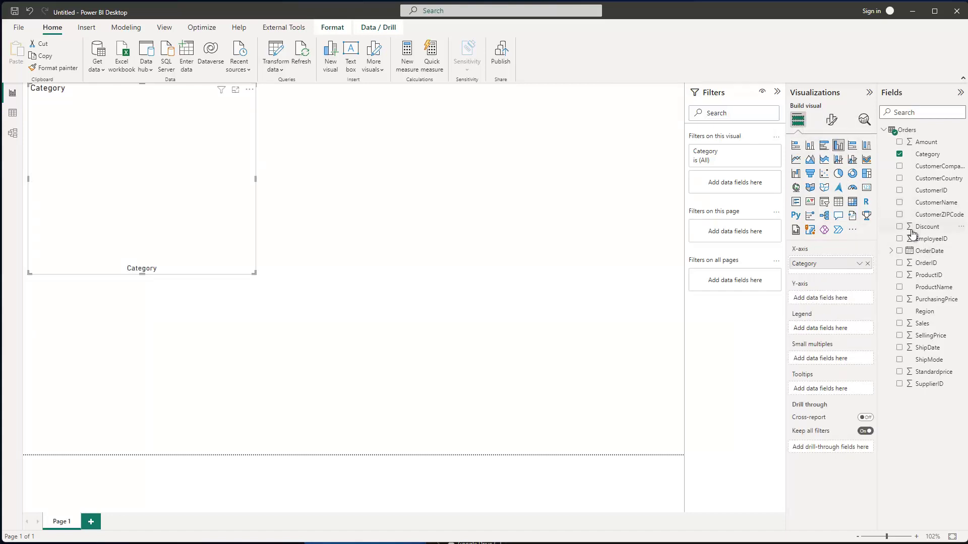
click(900, 324)
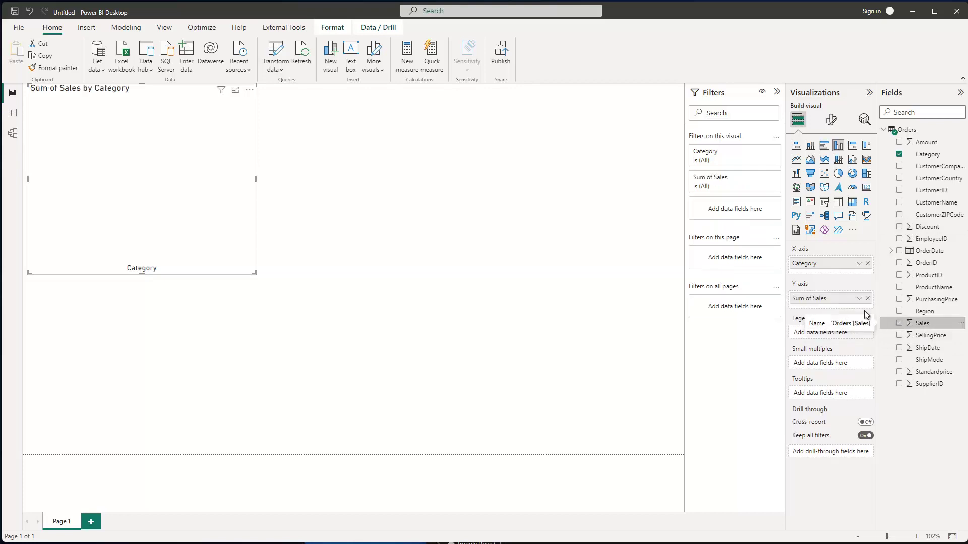
- Enlarge the chart and place it on the canvas's left side
drag(254, 273, 431, 359)
drag(298, 136, 367, 151)
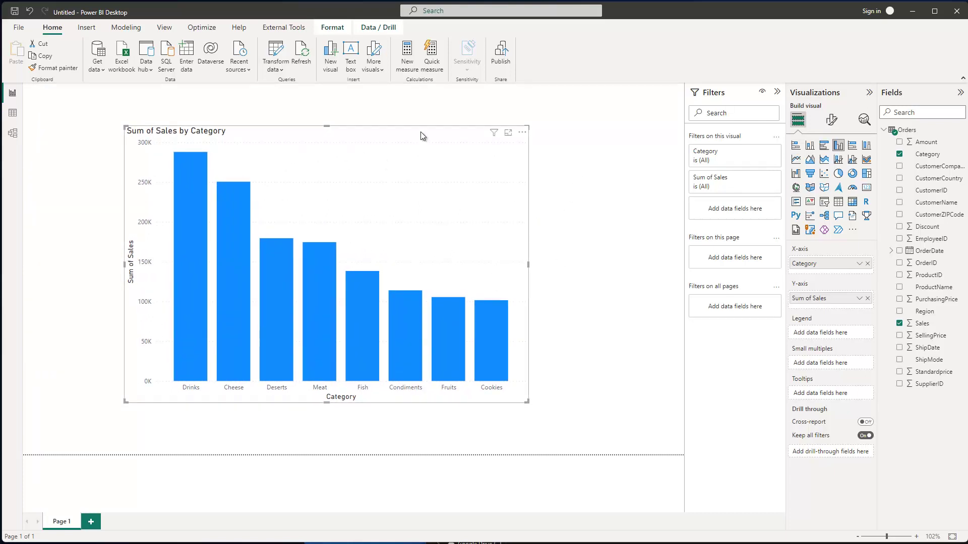
drag(395, 137, 344, 134)
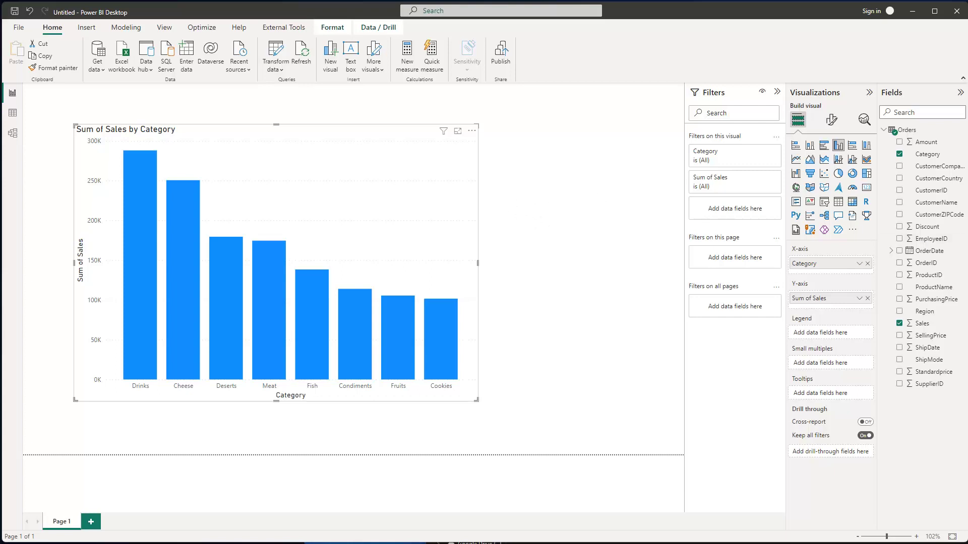
key(alt+Tab)
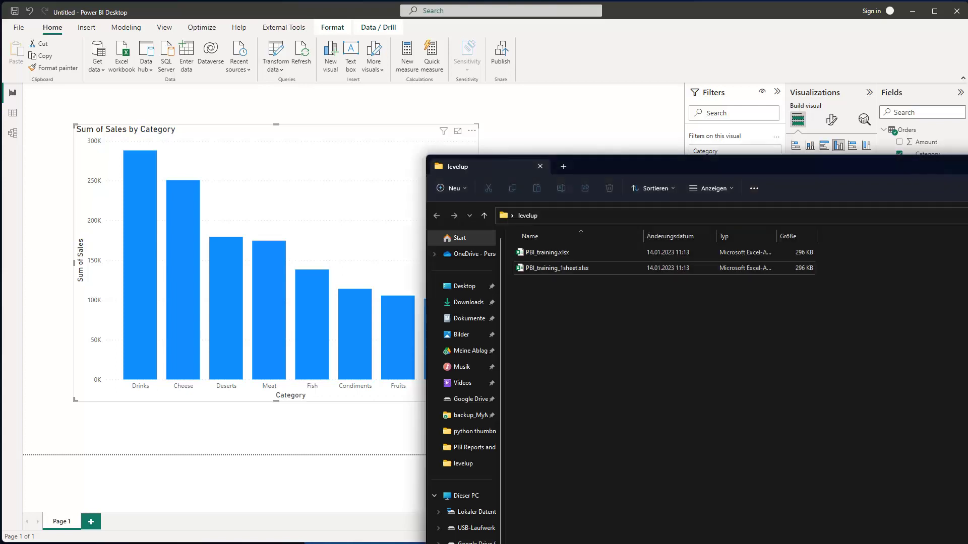
- Reopen PBI_training_1sheet.xlsx, rename its Orders sheet to Sales_Jan23, save, and close Excel
double_click(549, 270)
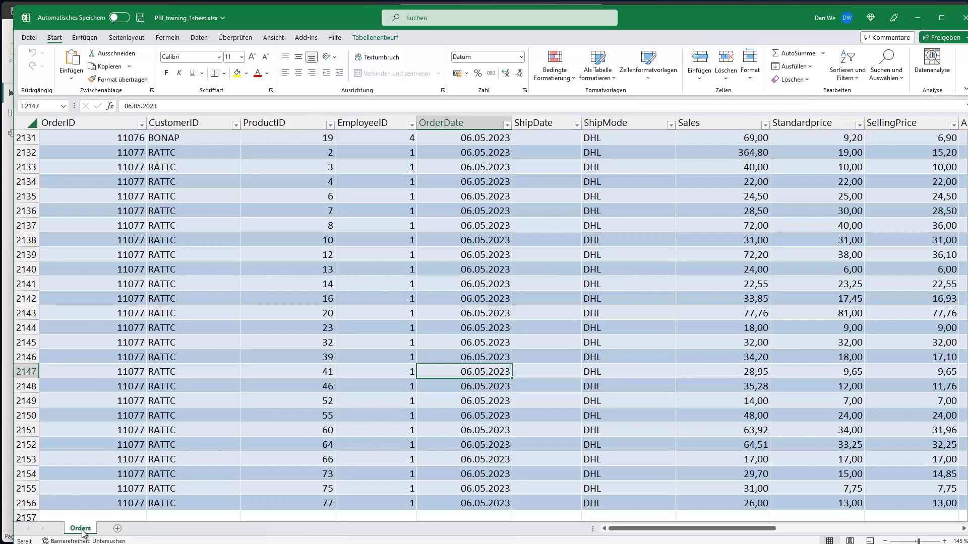
double_click(82, 529)
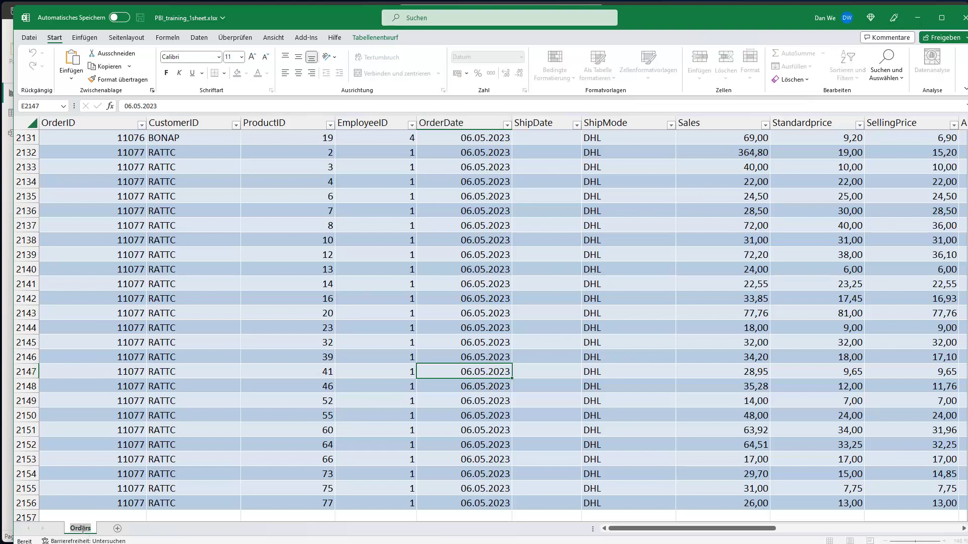
text(Sales_Jan23)
click(122, 511)
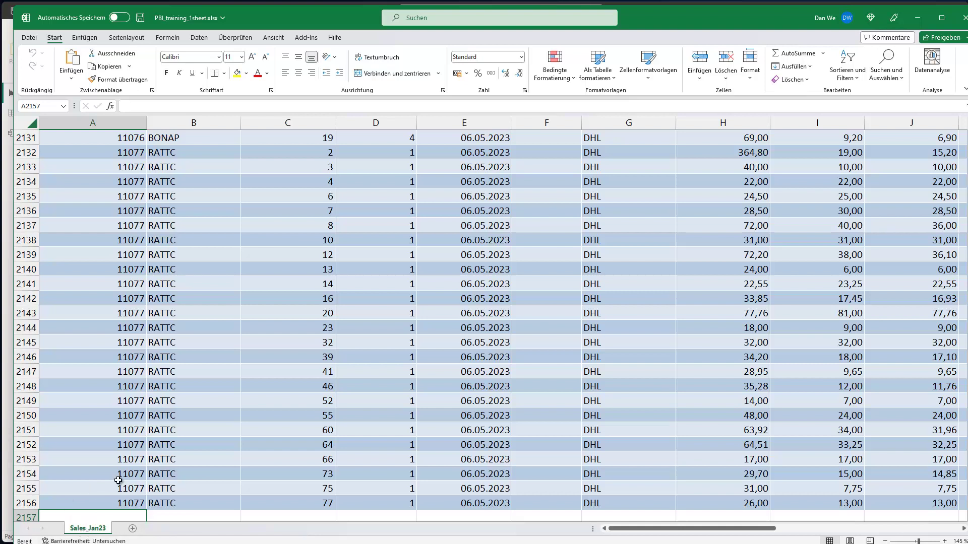
key(ctrl+s)
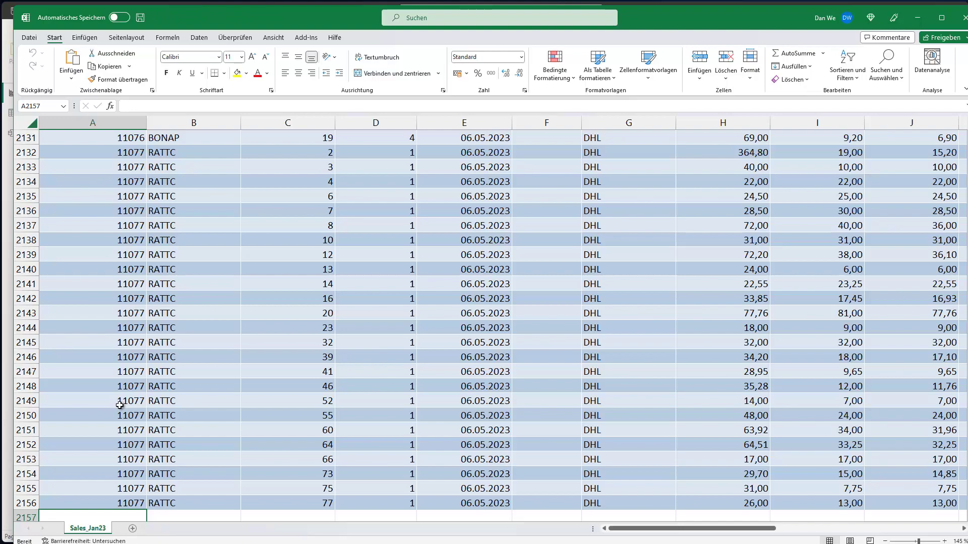
click(919, 18)
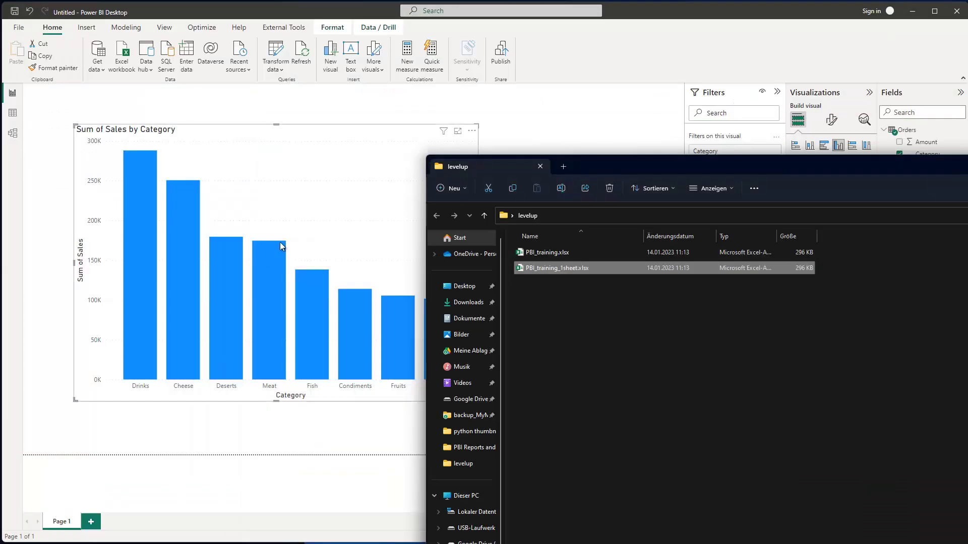
- Refresh the Orders table, then dismiss the error that the Orders key matched no rows
click(554, 126)
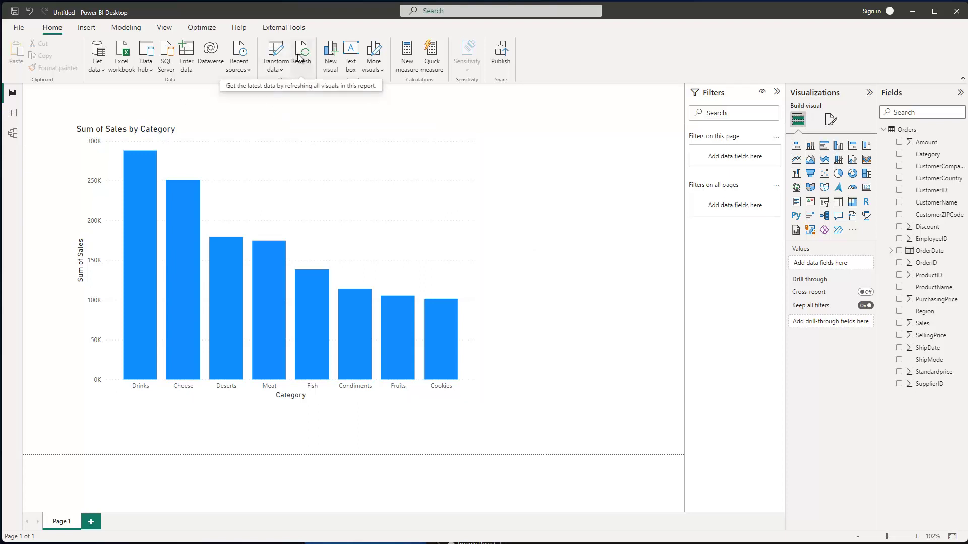
right_click(905, 130)
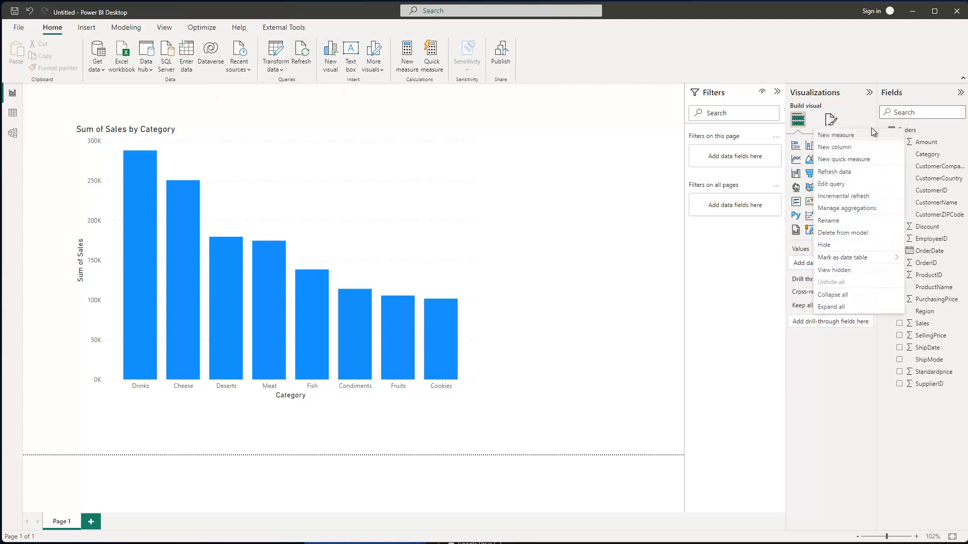
click(833, 174)
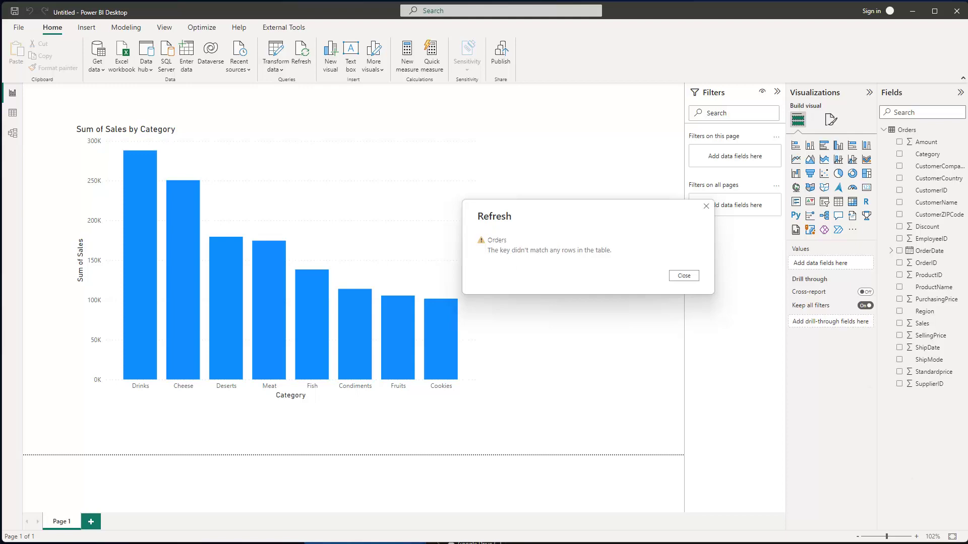
key(alt+Tab)
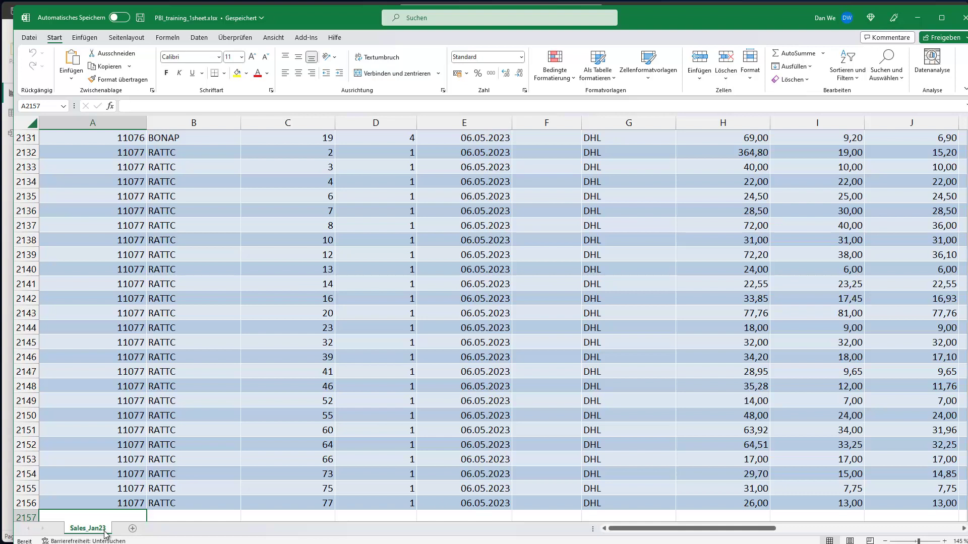
click(915, 19)
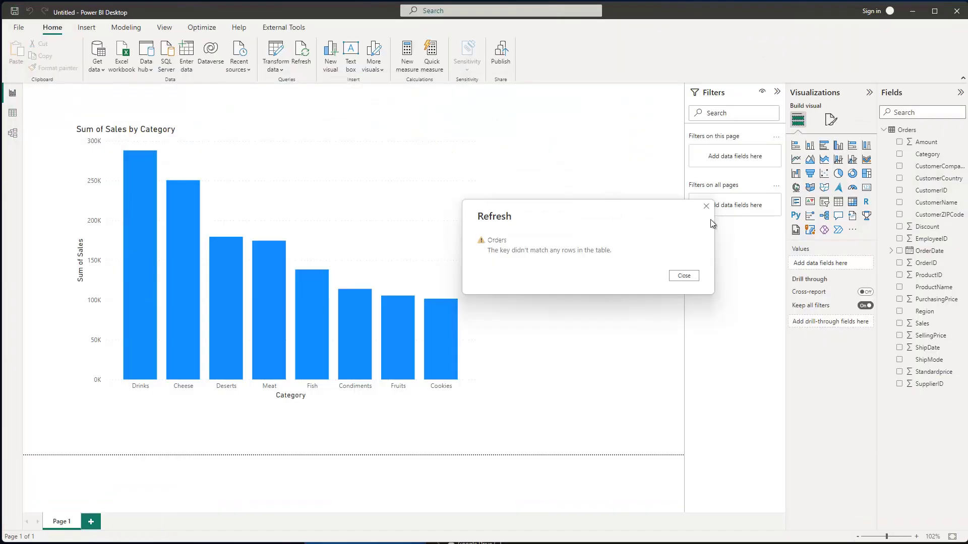
click(706, 207)
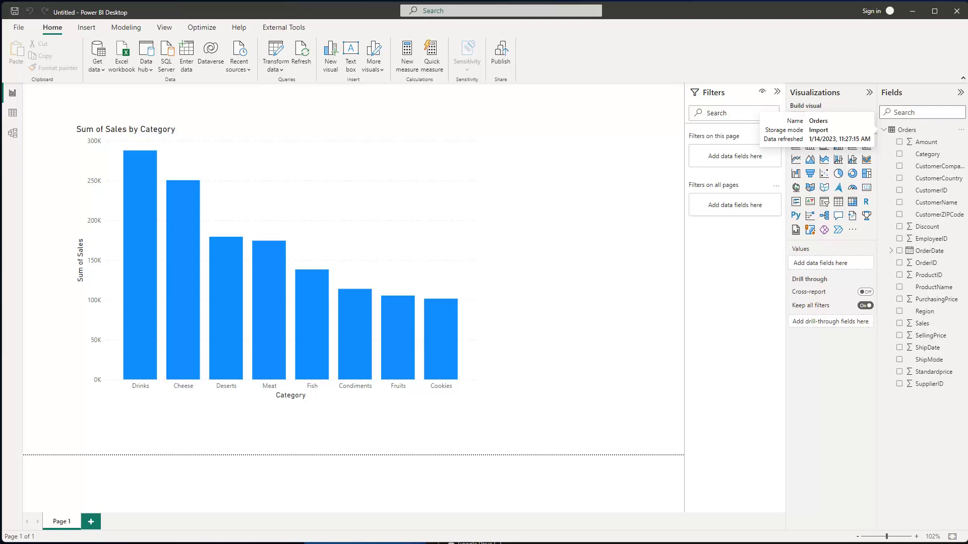
- Rename the Sales_Jan23 sheet back to Orders, save the workbook, and minimize Excel
key(alt+Tab)
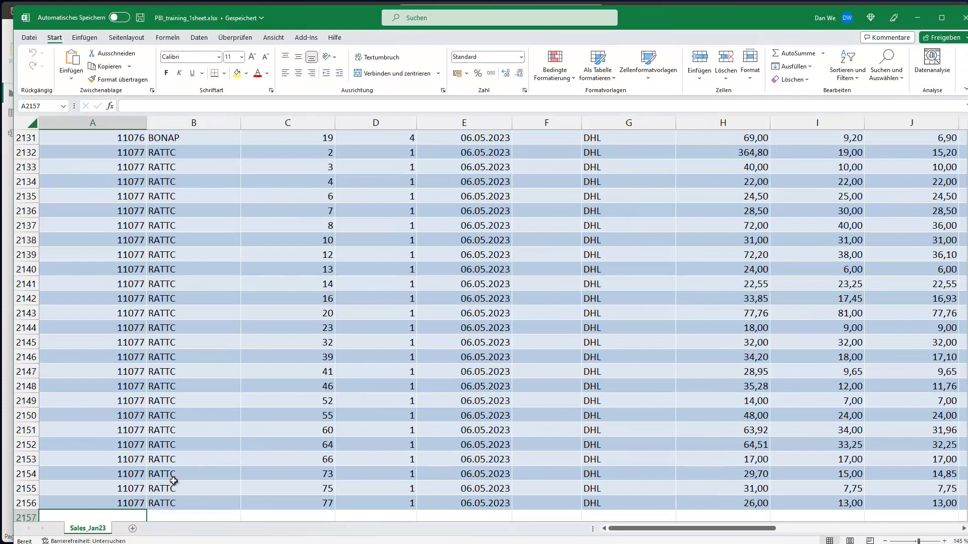
double_click(93, 529)
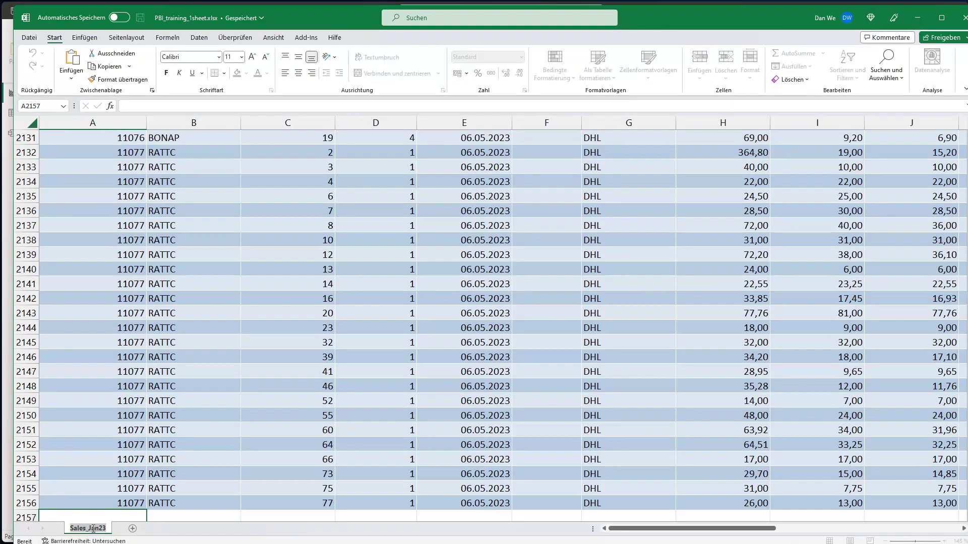
text(Orders)
key(Return)
key(ctrl+s)
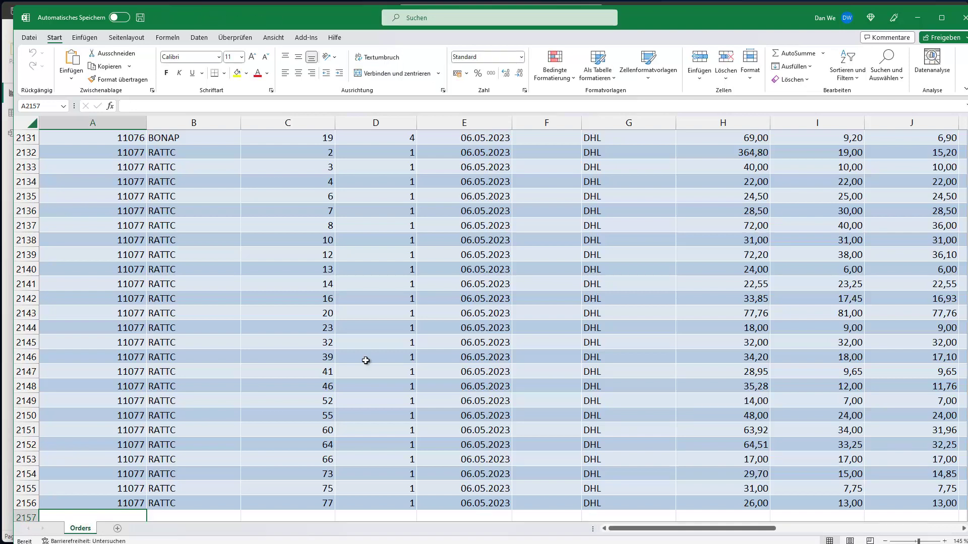
click(918, 15)
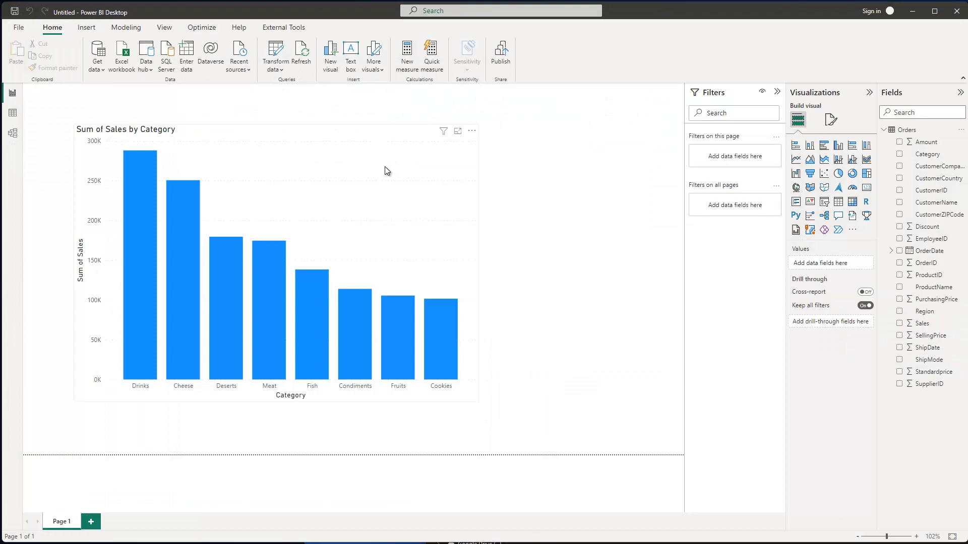
- Refresh the report data, then open the Orders query in Power Query Editor
click(302, 60)
click(277, 49)
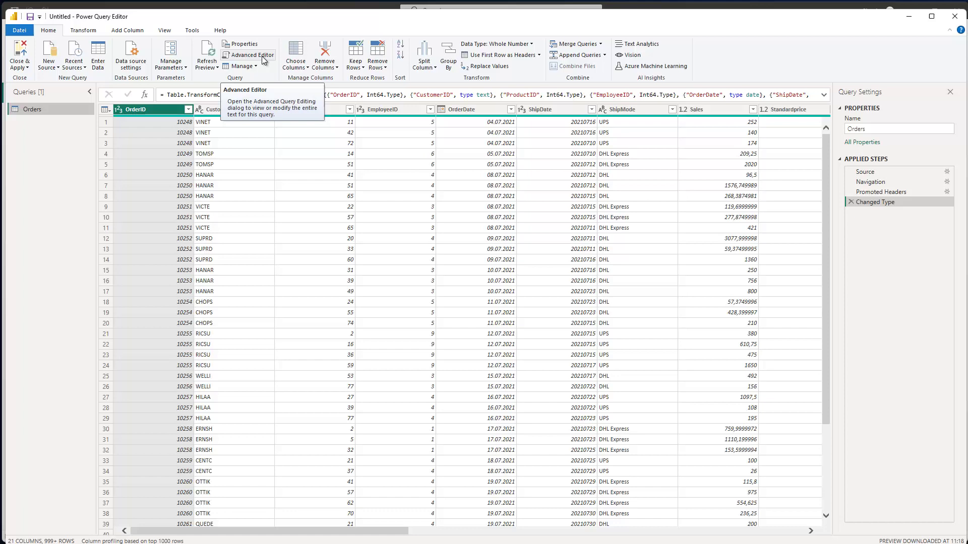
- Open the Orders query's M code in Advanced Editor and select all of it
click(263, 57)
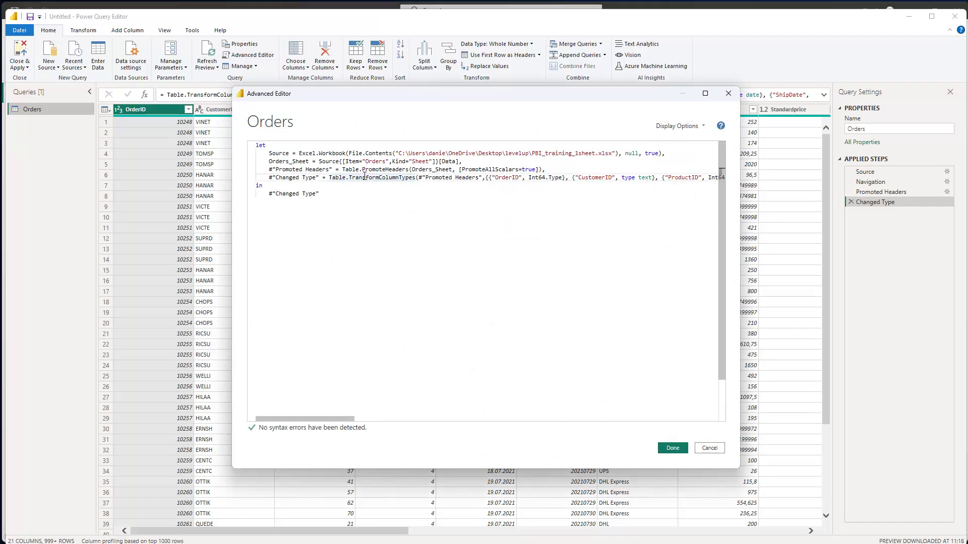
key(ctrl+a)
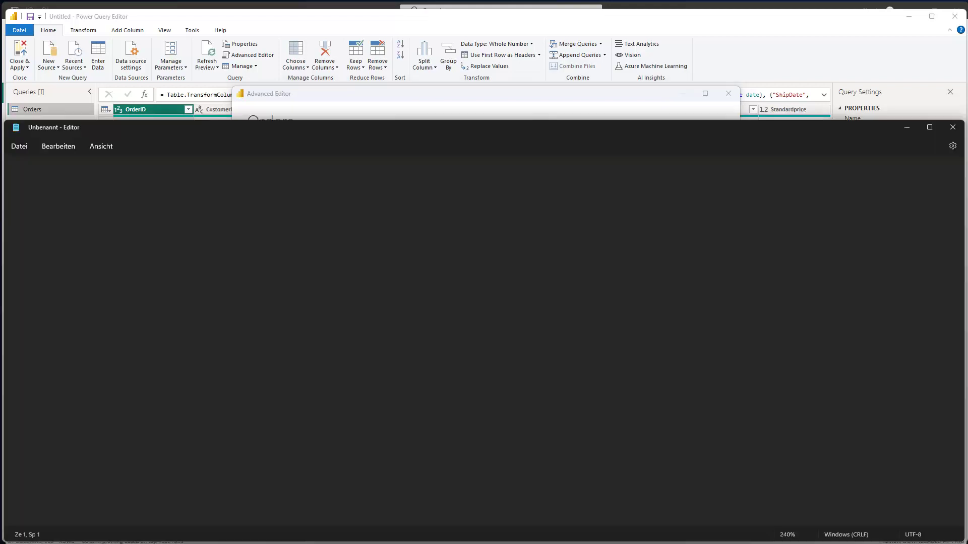
- Paste the Orders query's M code into Notepad and adjust the text zoom
drag(284, 123, 293, 95)
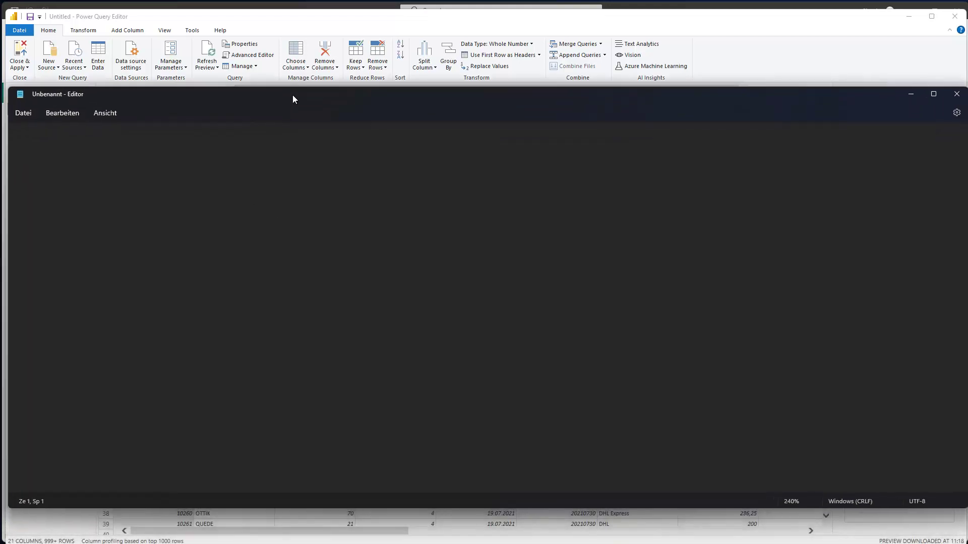
key(ctrl+v)
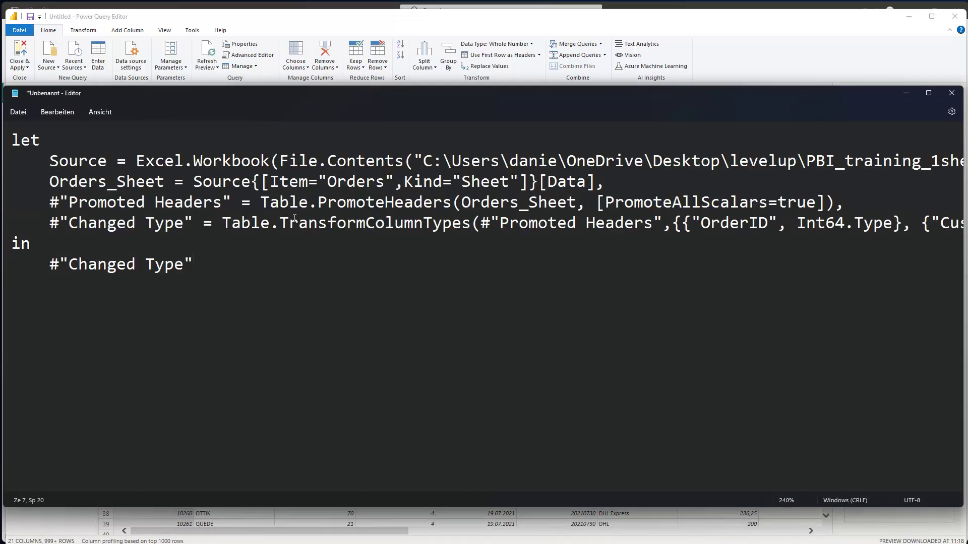
key(ctrl+minus)
key(ctrl+minus)
key(ctrl+minus)
key(ctrl+minus)
key(ctrl+minus)
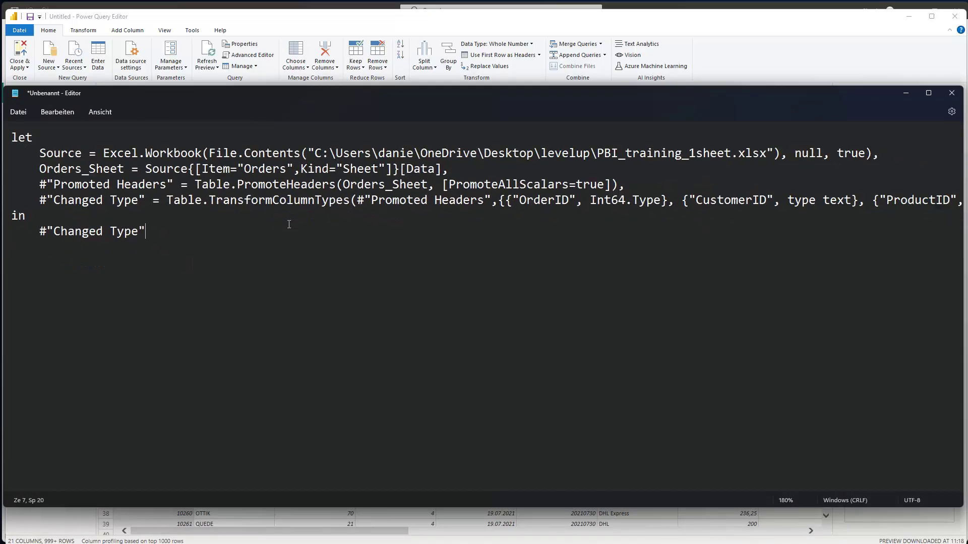
key(ctrl+plus)
key(ctrl+plus)
key(ctrl+plus)
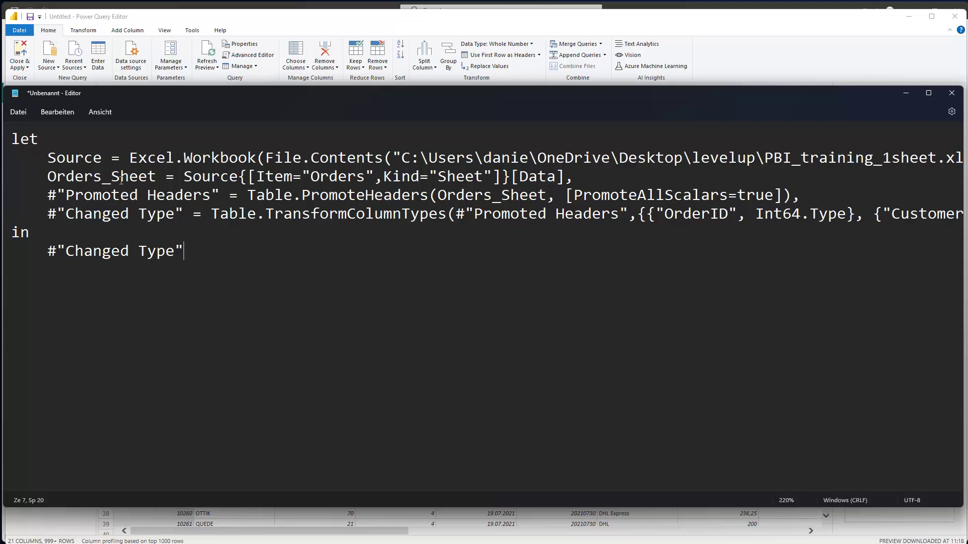
- Highlight the Item="Orders" sheet lookup on line 3 of the code
drag(256, 176, 378, 176)
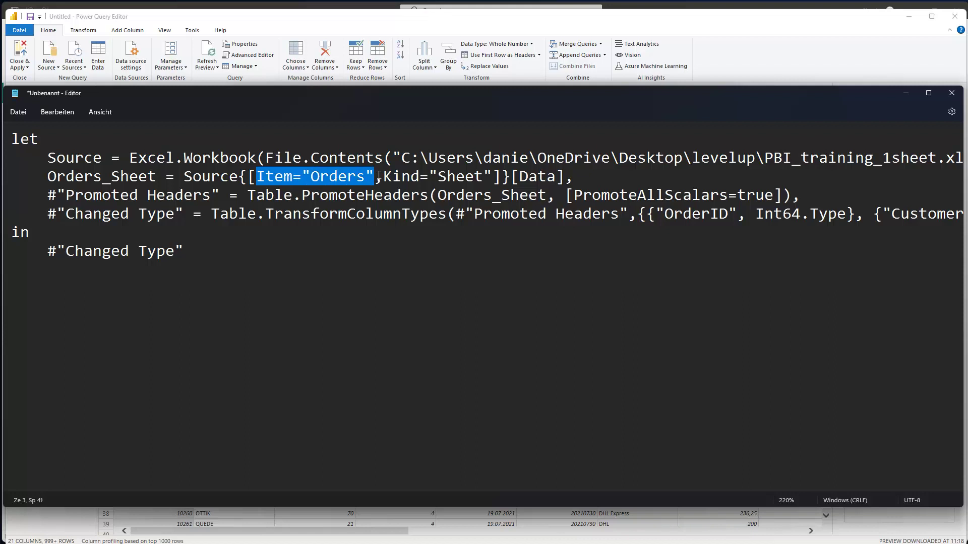
click(349, 174)
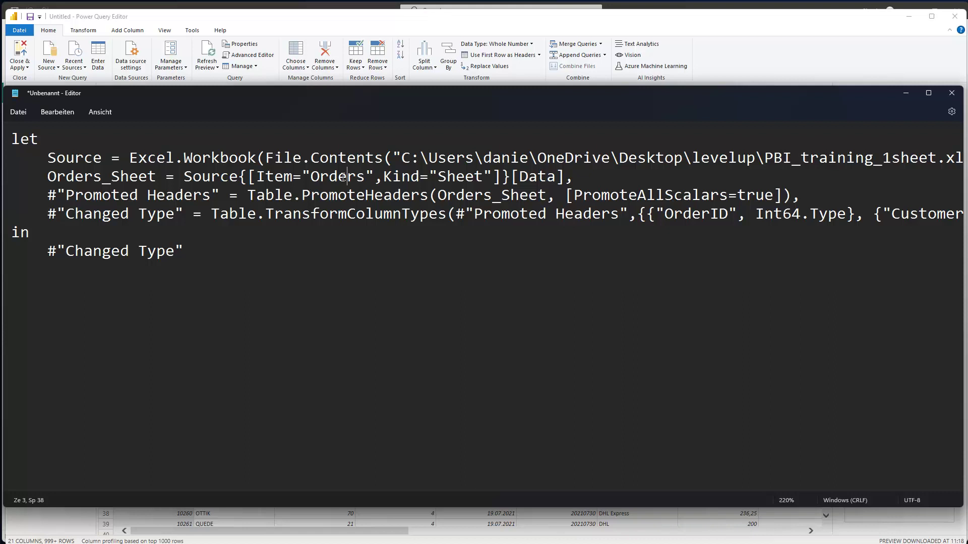
drag(366, 177, 310, 177)
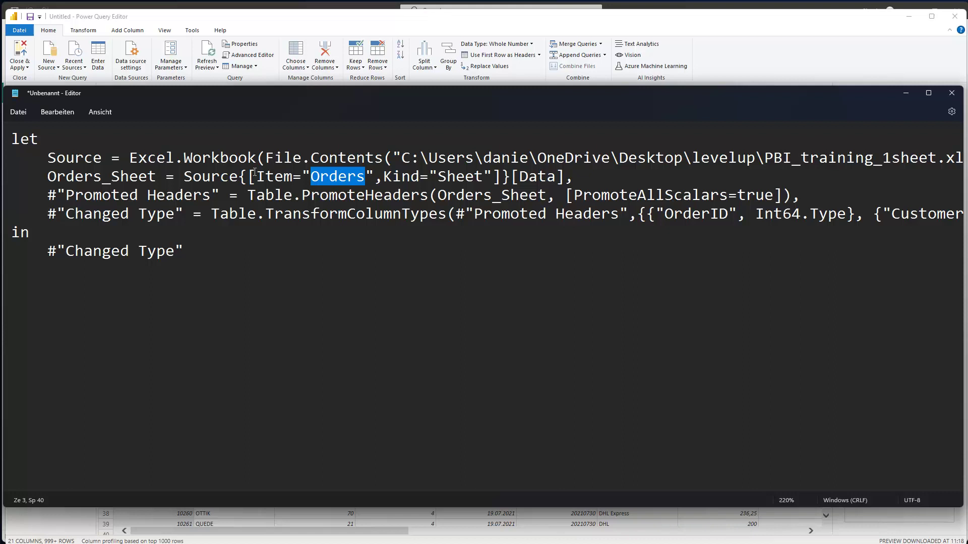
drag(259, 177, 365, 177)
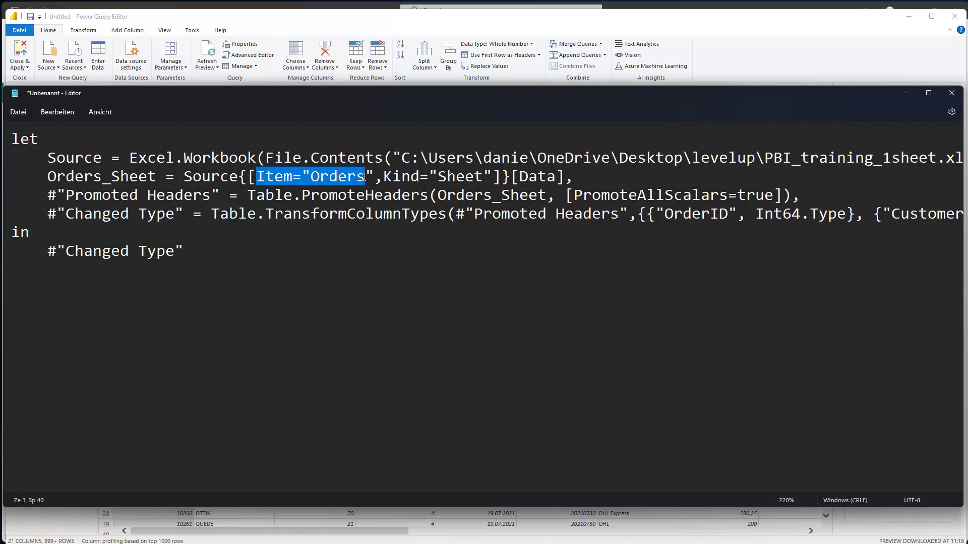
- In Notepad, remove Item="Orders", from the Orders_Sheet lookup, copy all the code and return to Advanced Editor
drag(372, 177, 381, 181)
key(Delete)
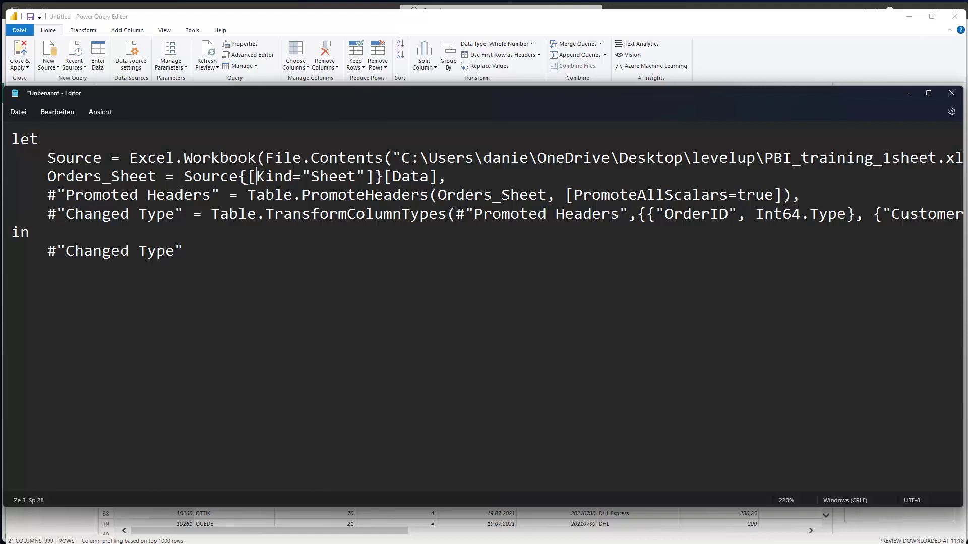
key(ctrl+a)
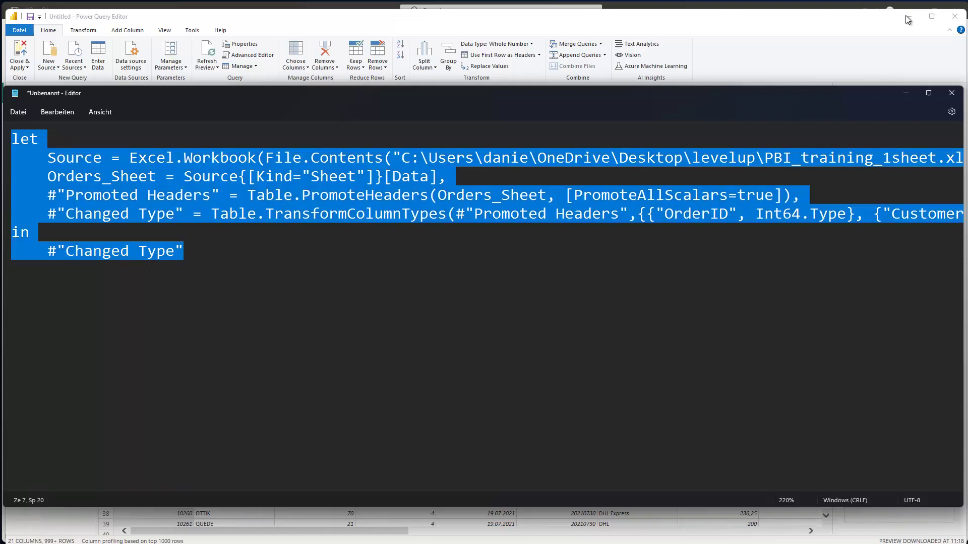
click(725, 54)
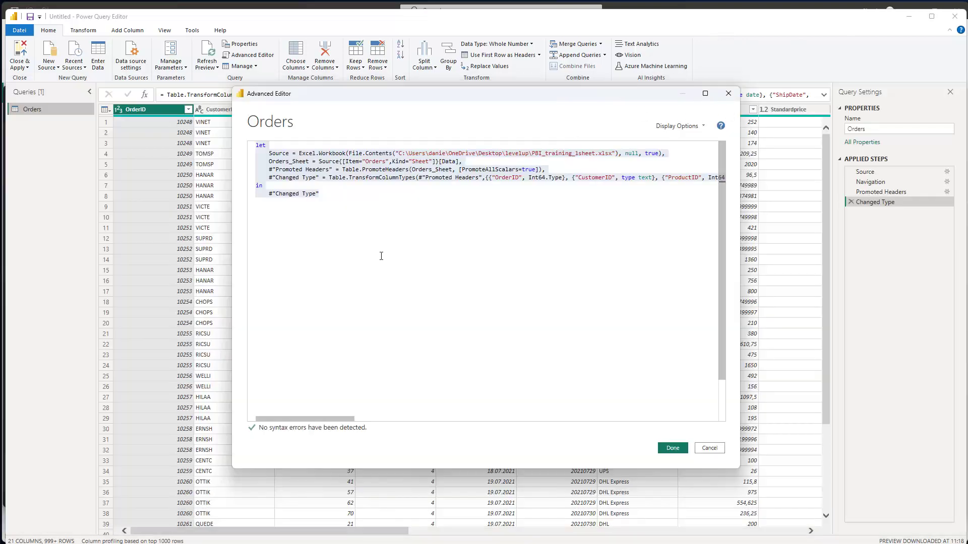
- Replace the Orders query code with the revised Source{[Kind="Sheet"]}[Data] version and confirm with Done
click(349, 209)
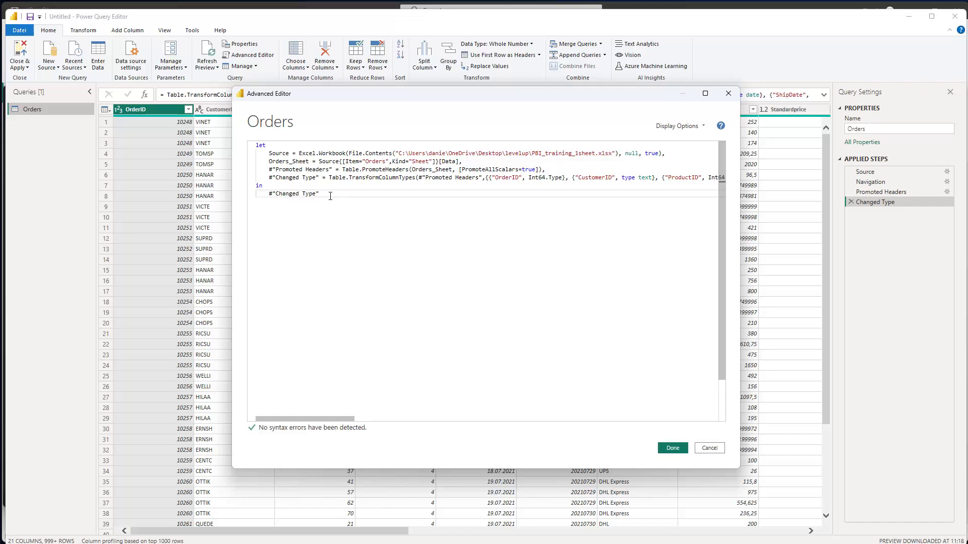
drag(330, 196, 258, 146)
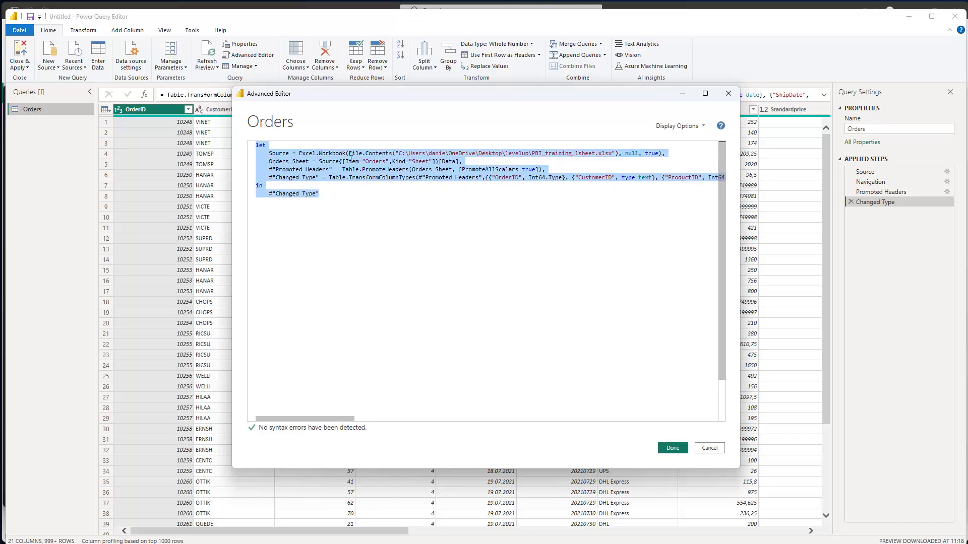
key(ctrl+v)
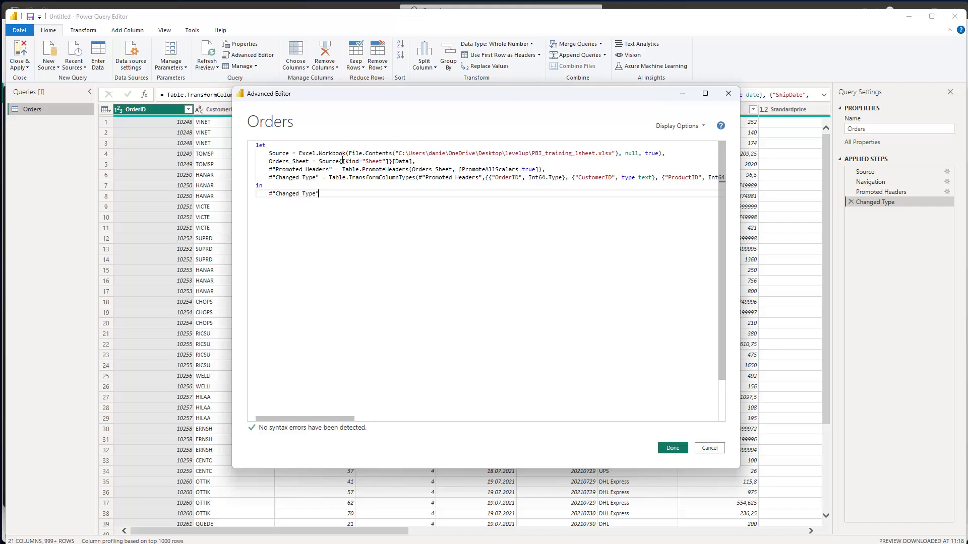
drag(343, 161, 376, 161)
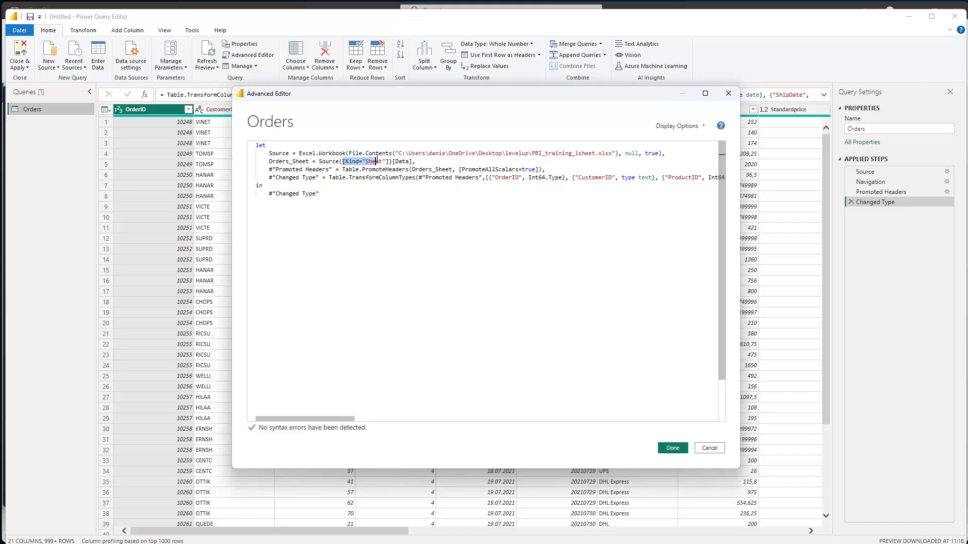
click(379, 179)
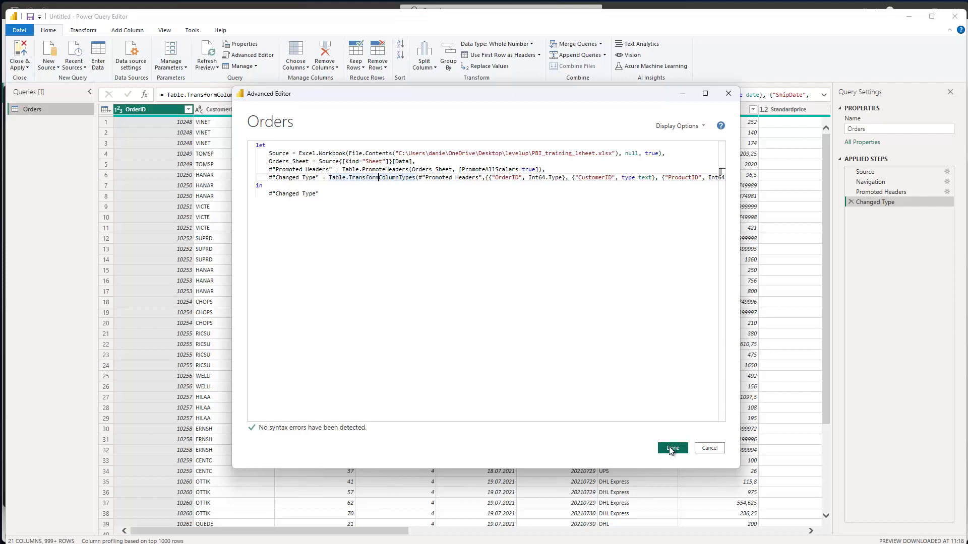
click(671, 449)
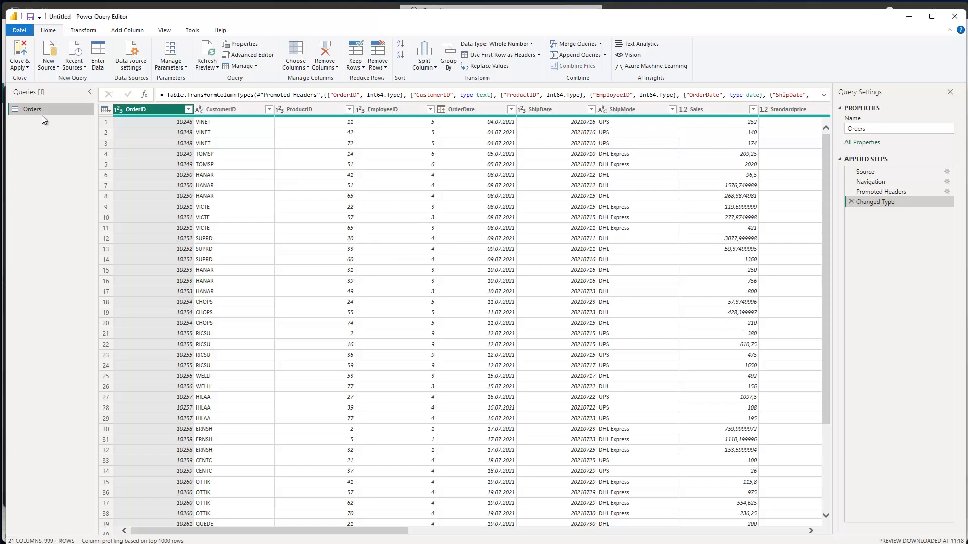
- Confirm the query is named Orders, then Close & Apply to return to the report
click(872, 130)
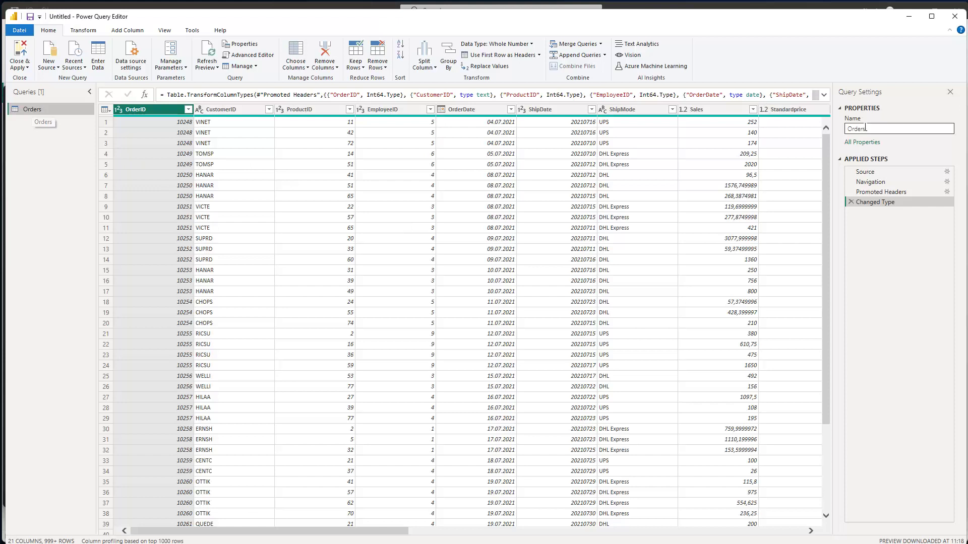
double_click(851, 130)
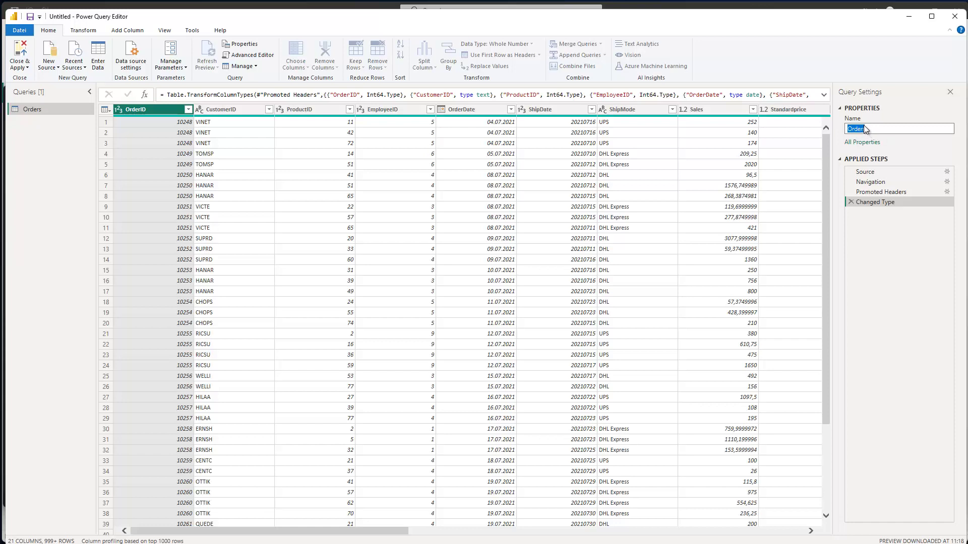
click(25, 54)
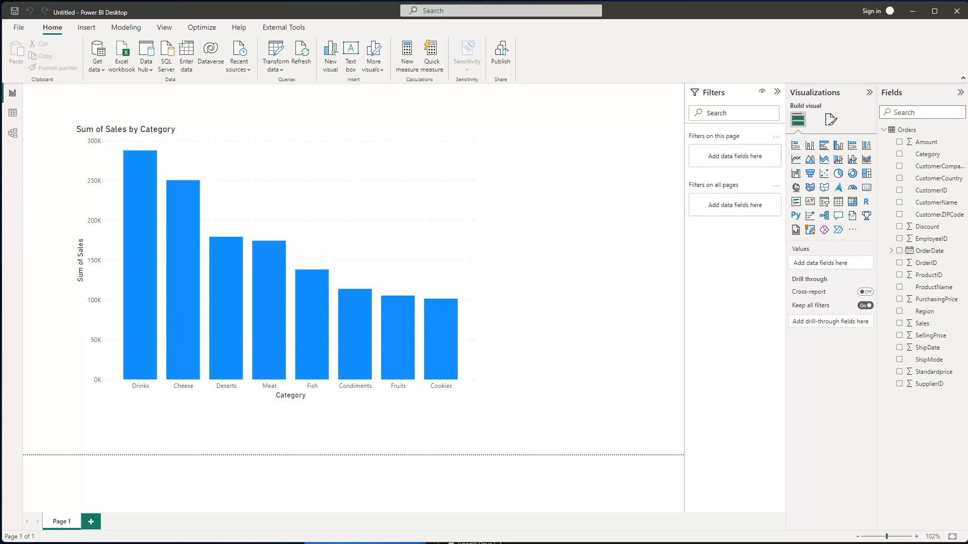
- Open PBI_training_1sheet.xlsx from the levelup folder in Excel
click(965, 182)
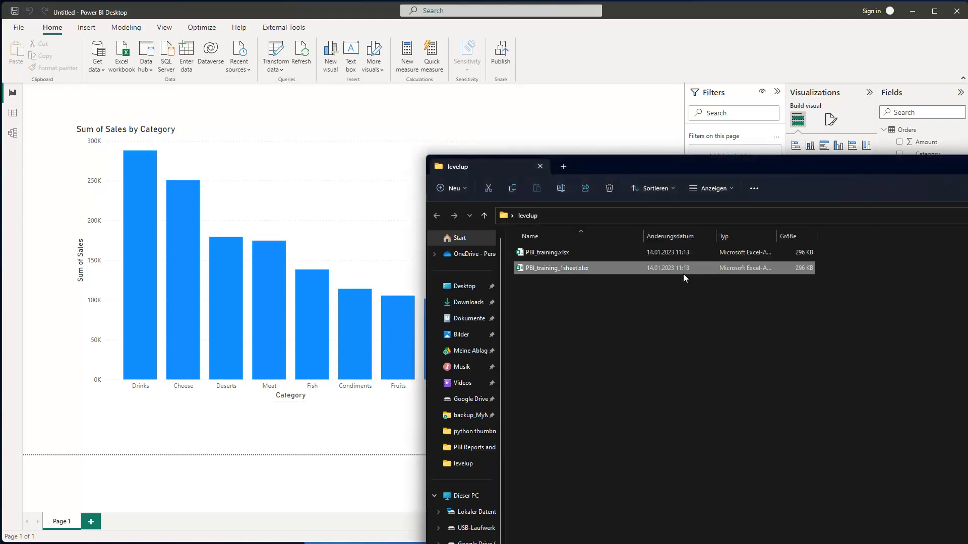
key(Return)
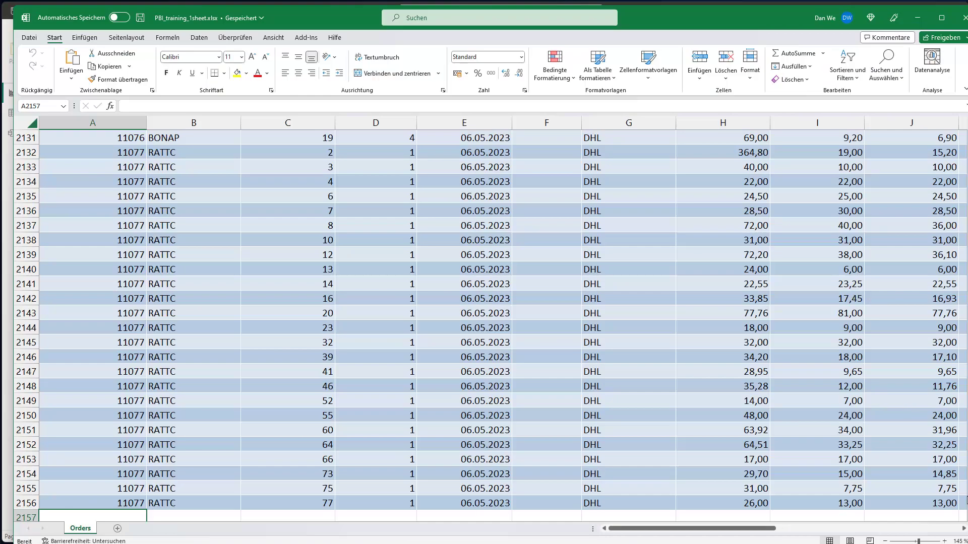
- Rename the Orders sheet to Feb23 and save the workbook
double_click(82, 528)
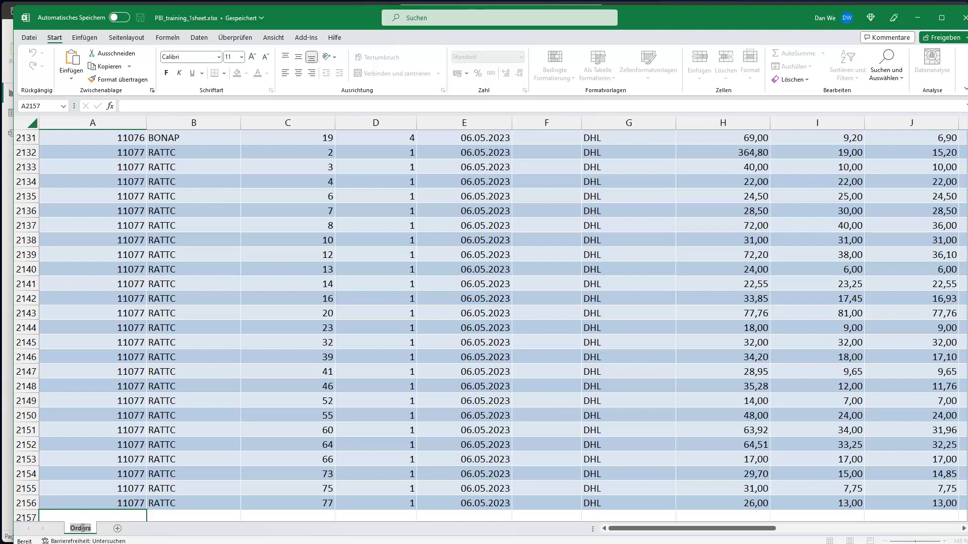
text(Feb23)
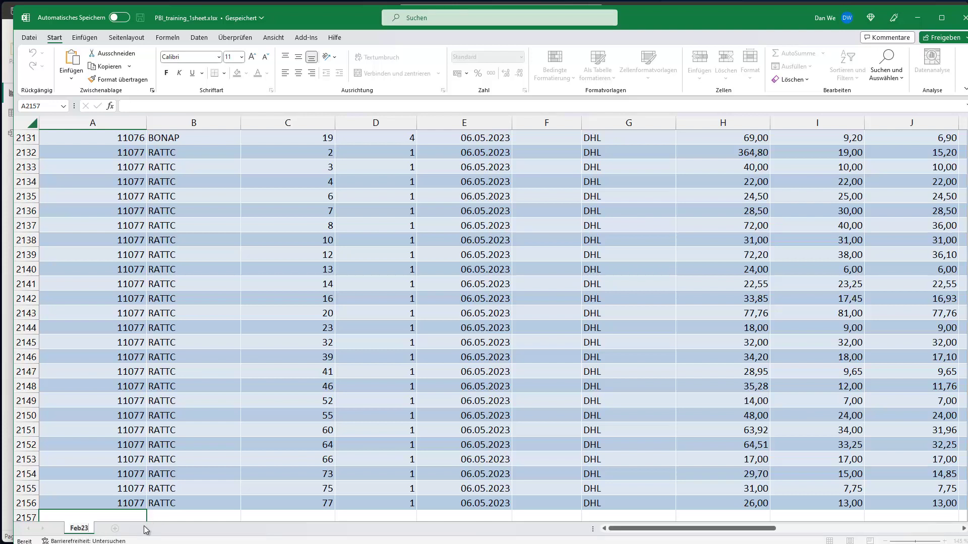
key(Return)
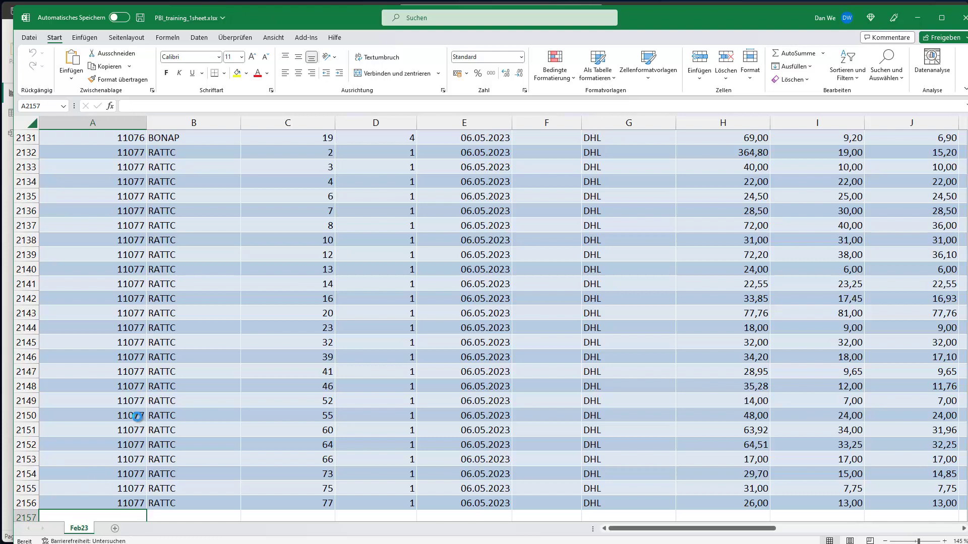
key(ctrl+s)
- Minimize Excel and bring the Power BI sales chart back to the front
scroll(140, 481, down, 2)
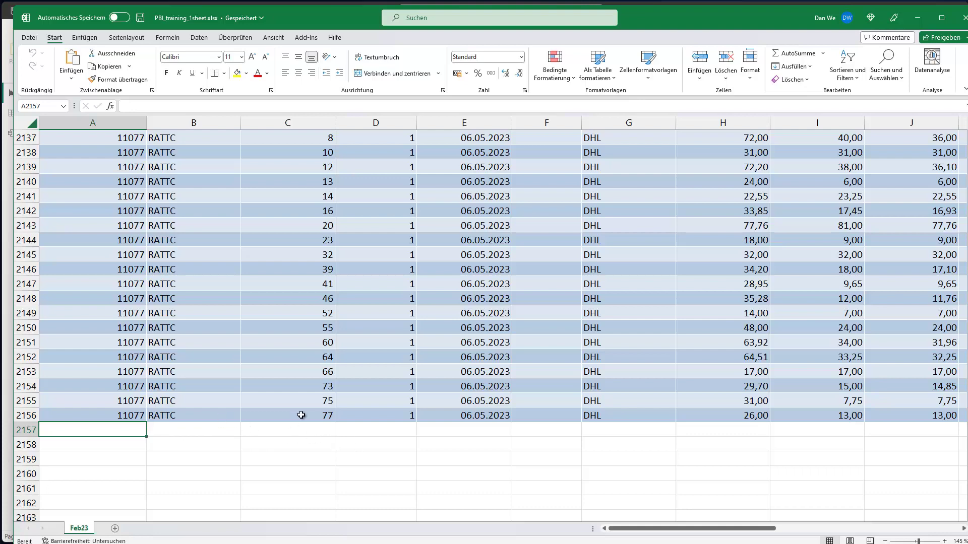
scroll(302, 405, up, 4)
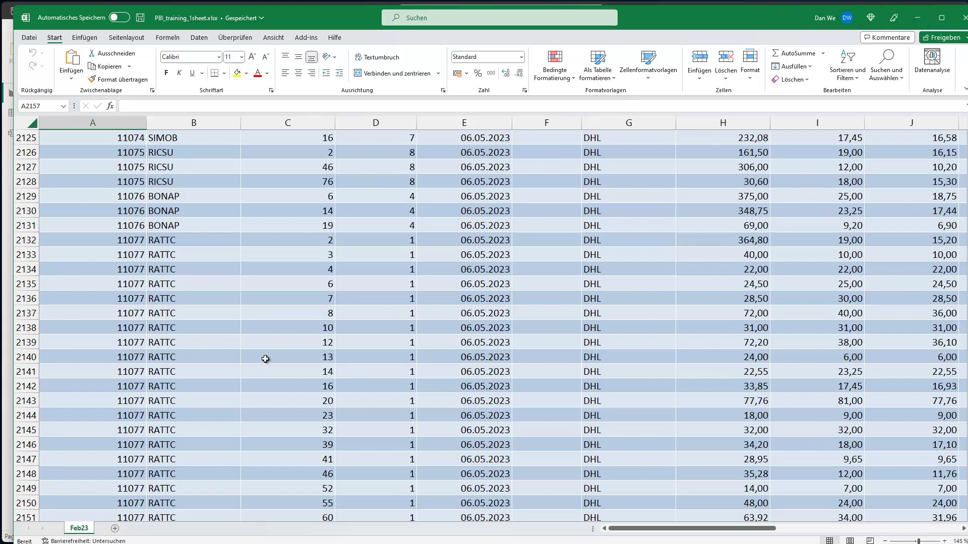
click(266, 359)
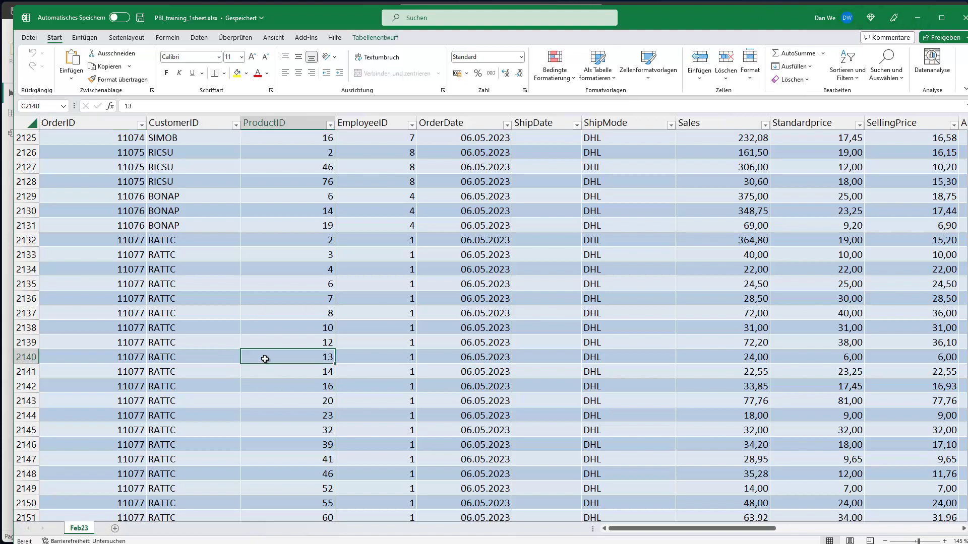
click(919, 18)
click(434, 127)
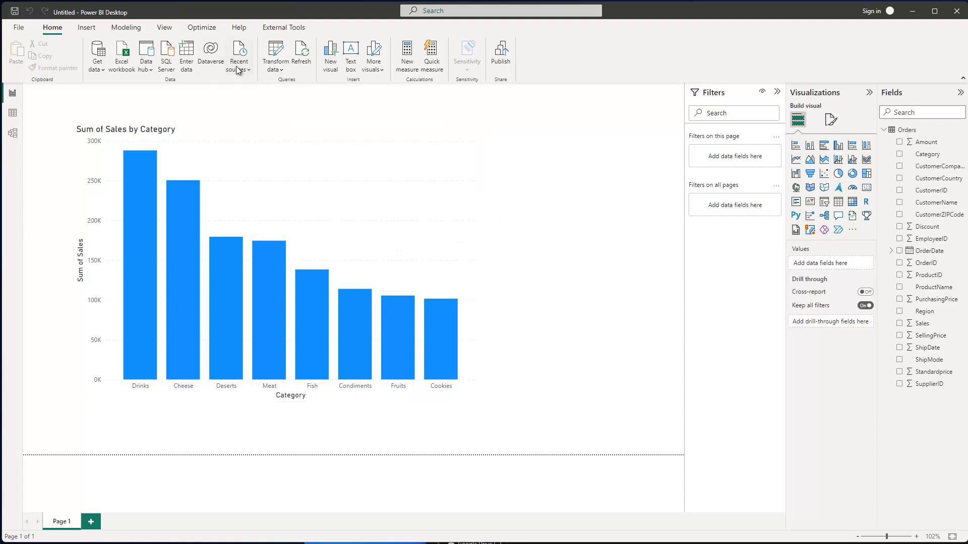
- Refresh the Power BI report data from the renamed workbook
click(301, 48)
- Back in Excel, rename the Feb23 sheet to Mar_23
key(alt+Tab)
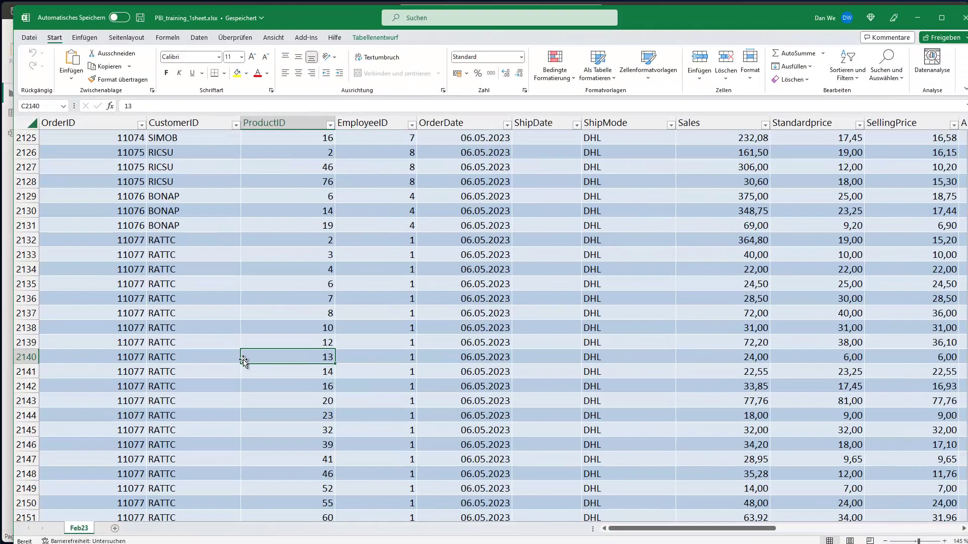
double_click(82, 528)
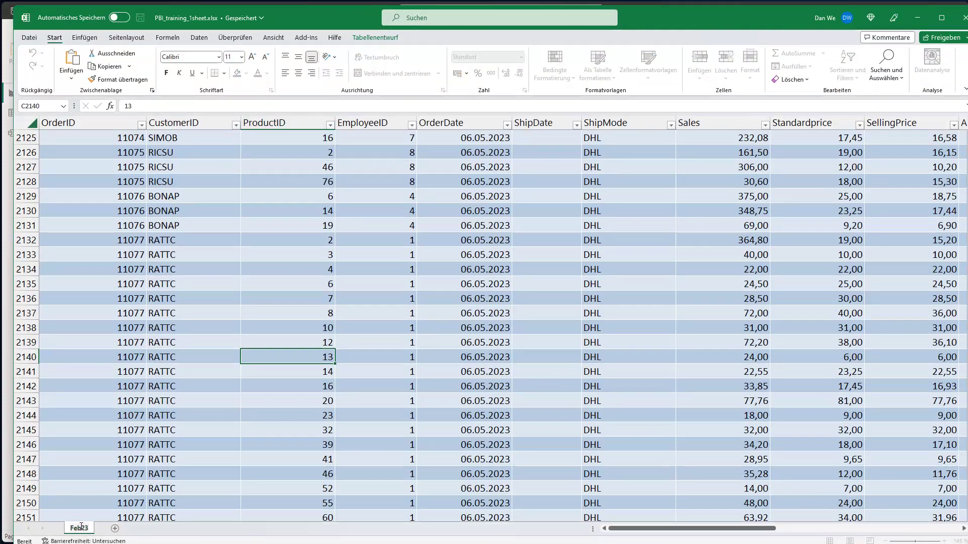
key(BackSpace)
key(BackSpace)
key(BackSpace)
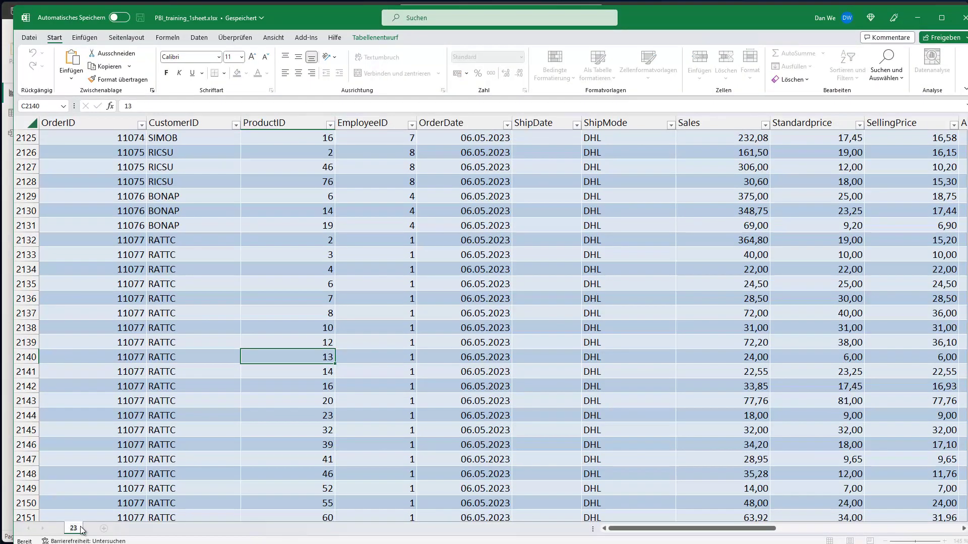
text(Mar_)
key(Return)
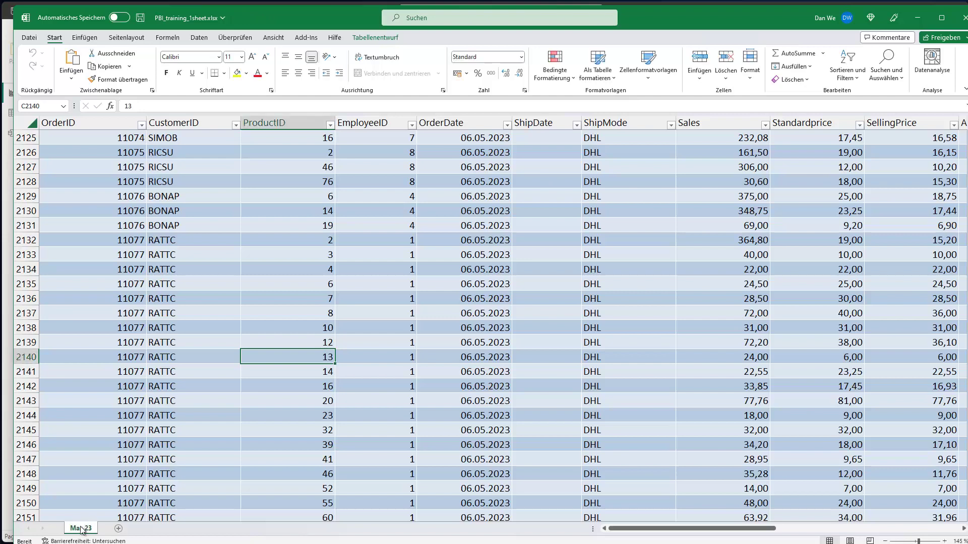
- Add row 2157 with Category Computer and Sales 300000, then save the workbook
drag(303, 20, 279, 30)
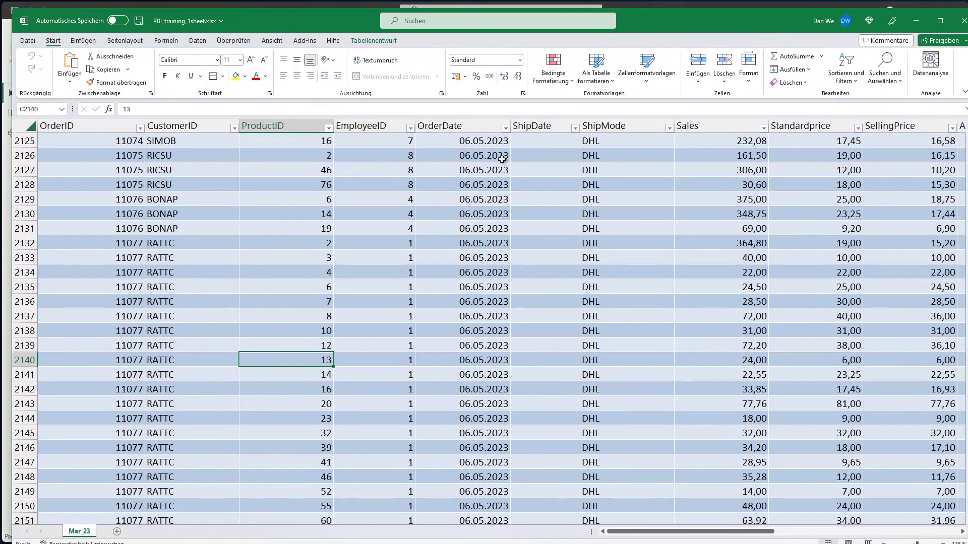
drag(683, 533, 870, 537)
scroll(876, 434, down, 6)
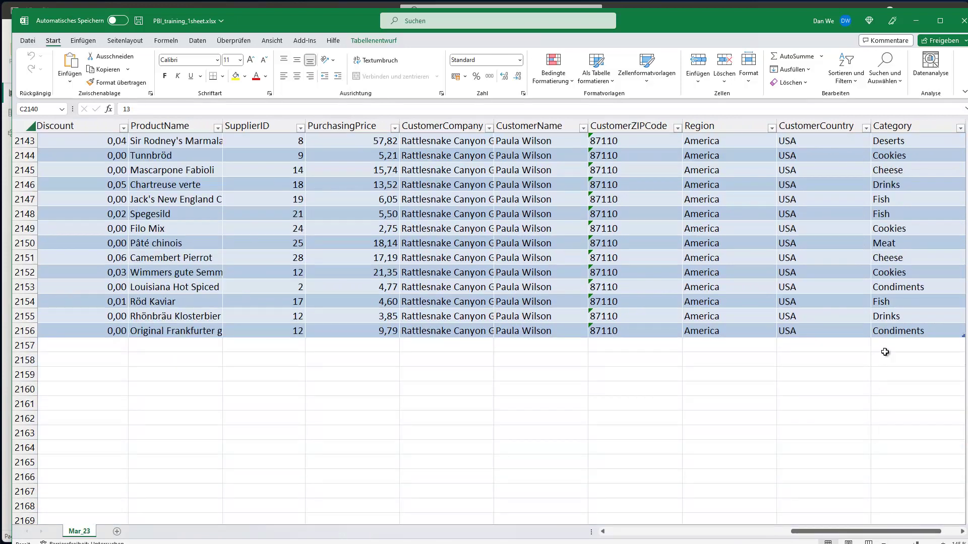
click(884, 345)
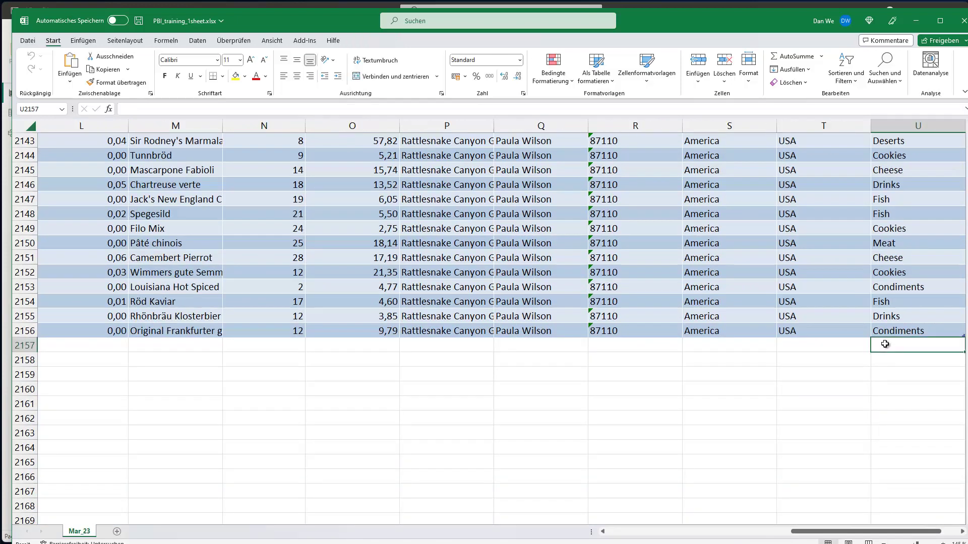
text(Compute)
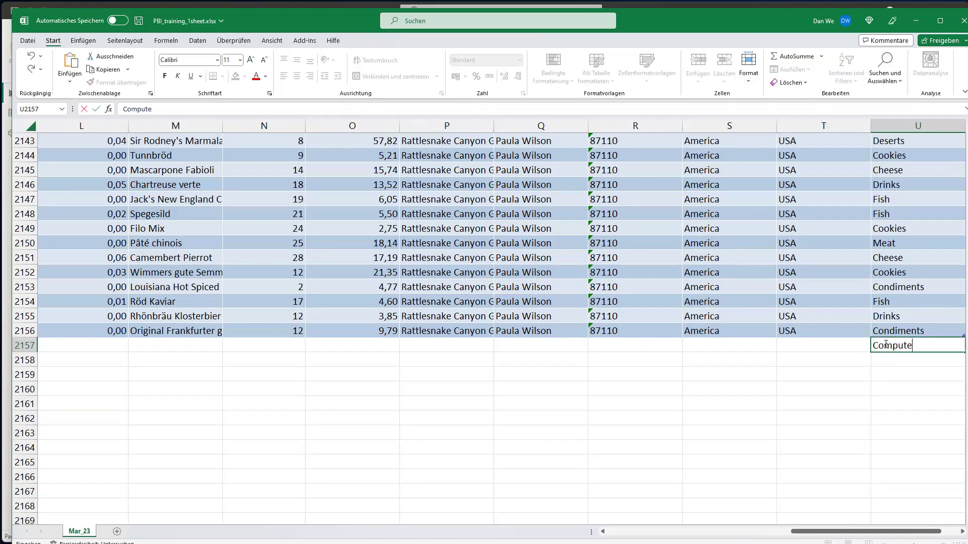
text(r)
key(Left)
key(Left)
key(Left)
key(Left)
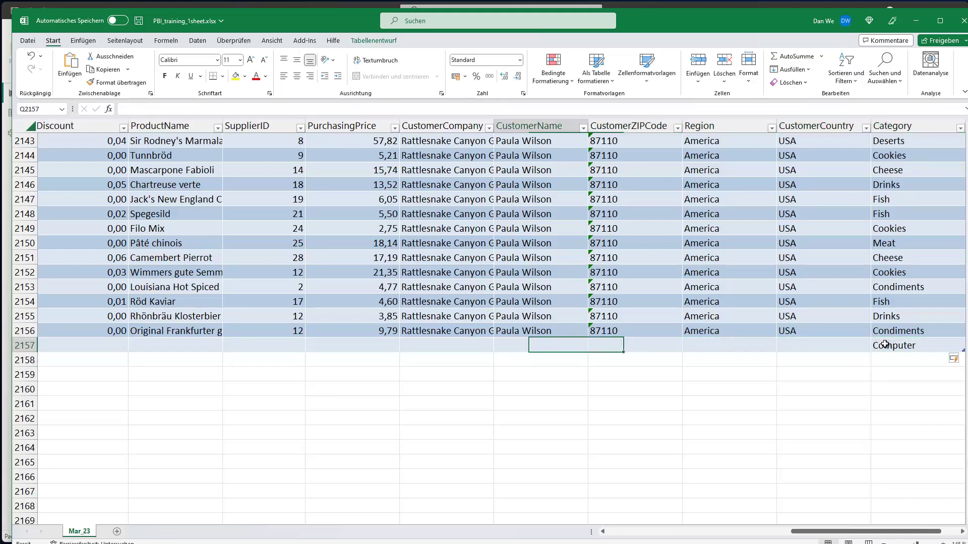
key(Left)
key(Left)
key(Left)
key(Left)
key(Left)
key(Left)
key(Left)
key(Left)
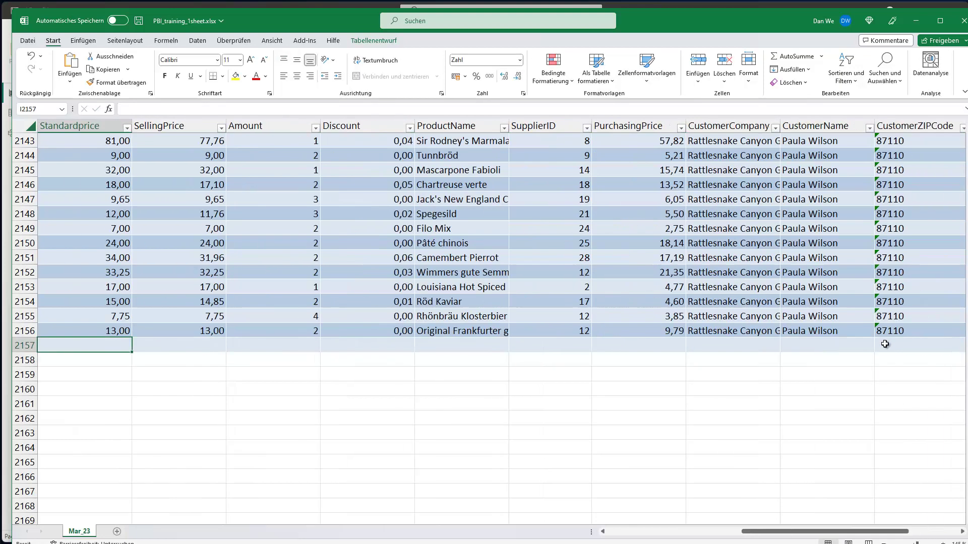
key(Left)
key(Left)
key(Left)
key(Right)
key(Right)
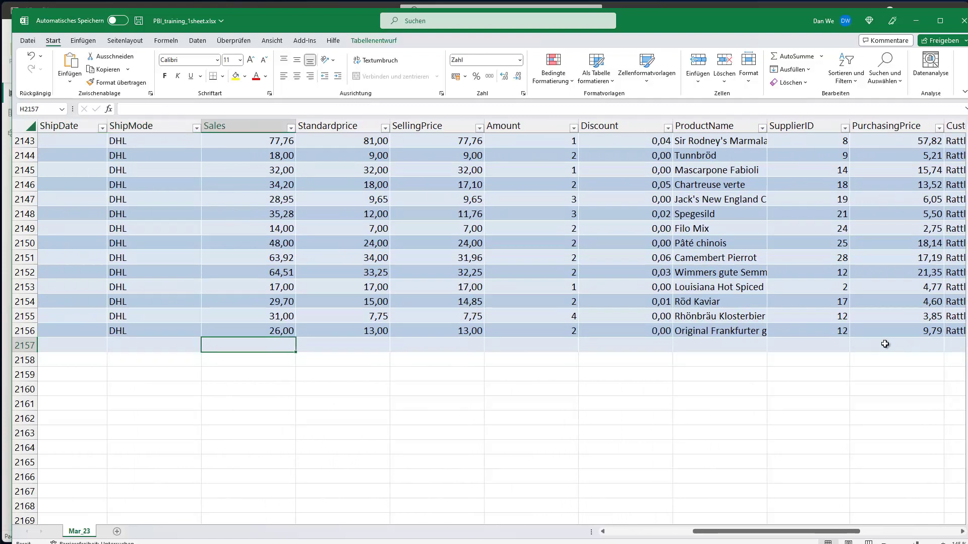
key(Right)
key(Left)
text(300000)
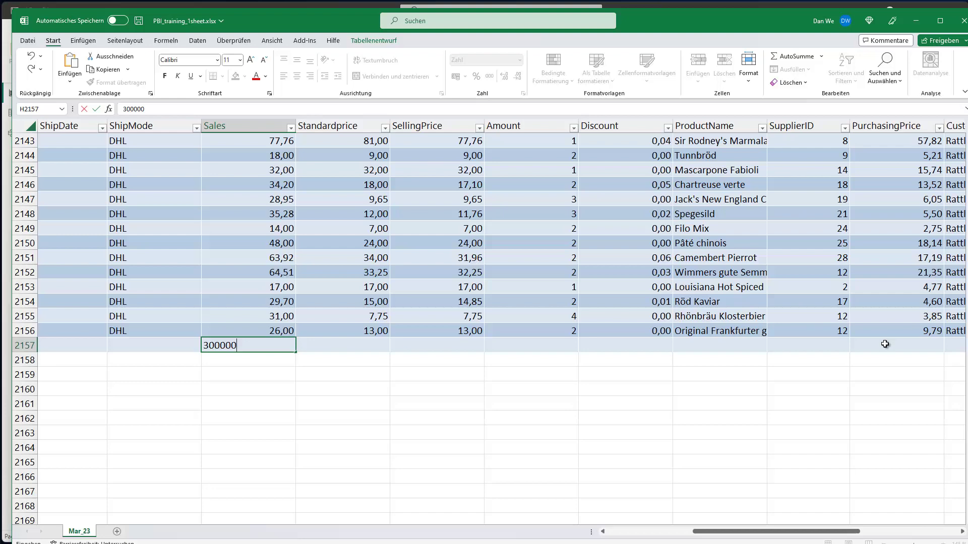
key(Right)
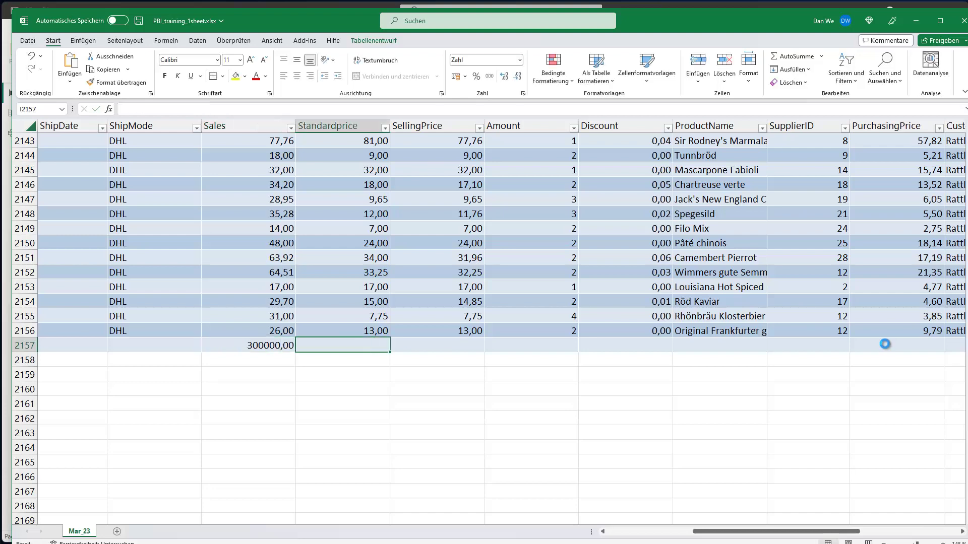
key(ctrl+s)
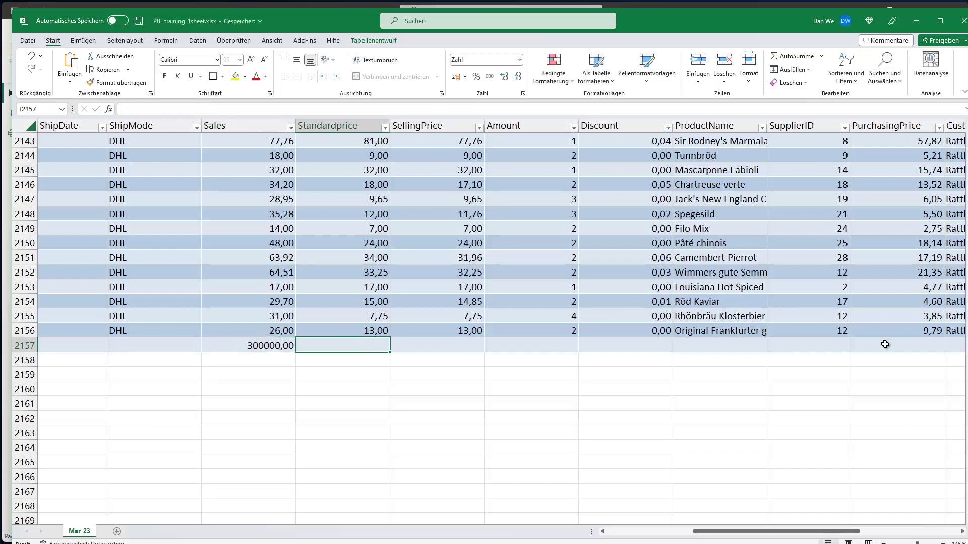
- Minimize Excel and refresh Power BI so the chart shows the Computer bar
click(916, 21)
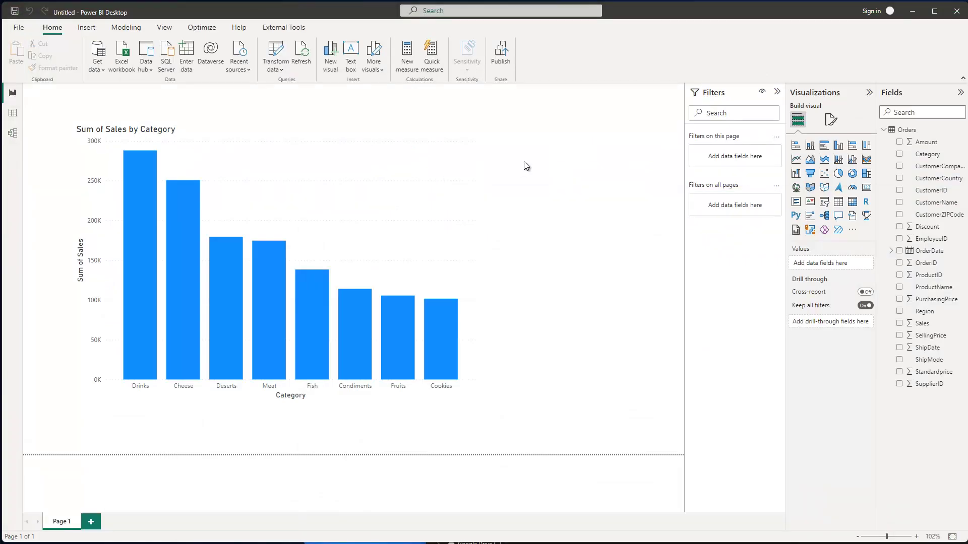
click(302, 49)
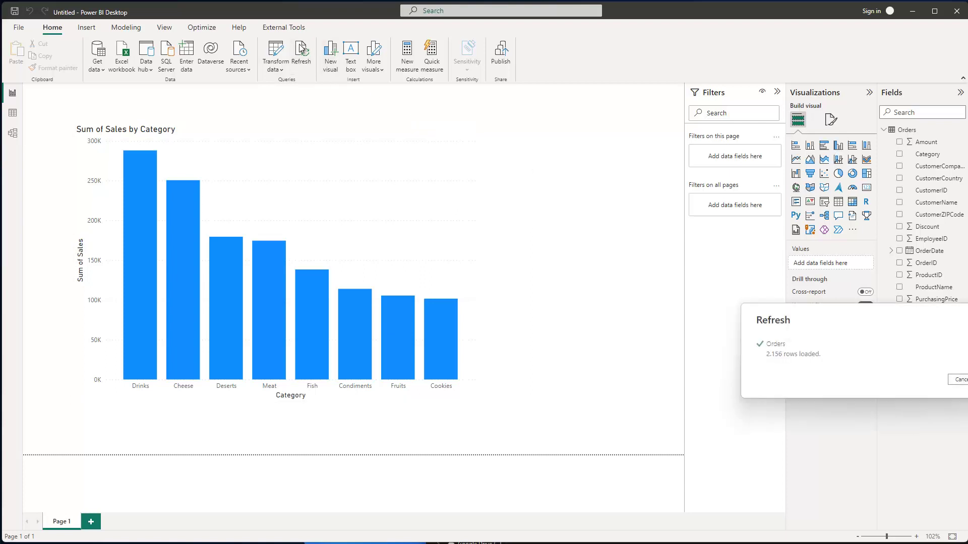